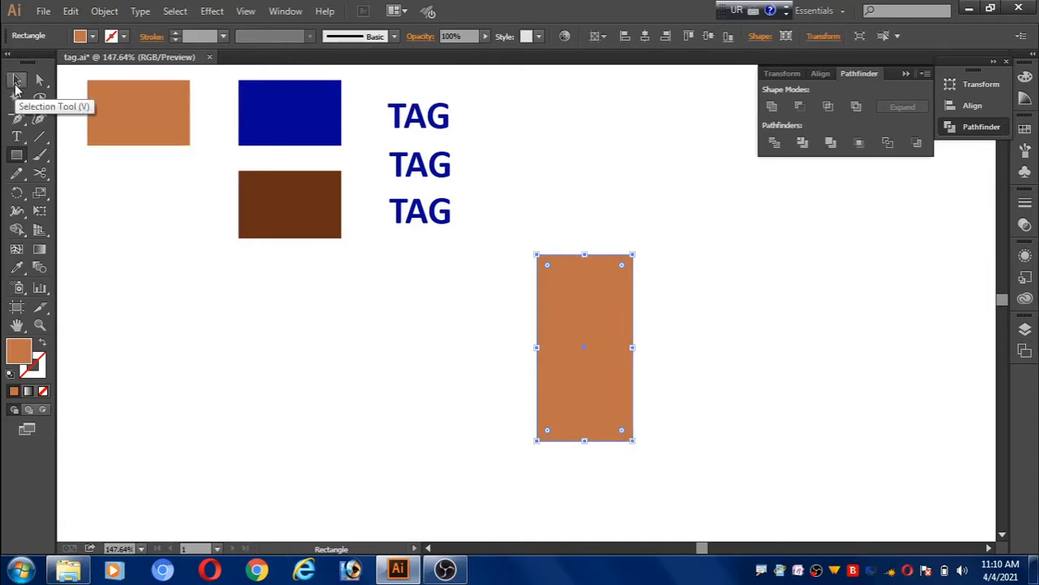
- Copy the tall orange rectangle and paste the duplicate directly in front of it
{"action": "left_click", "coordinate": [17, 80]}
{"action": "left_click", "coordinate": [70, 12]}
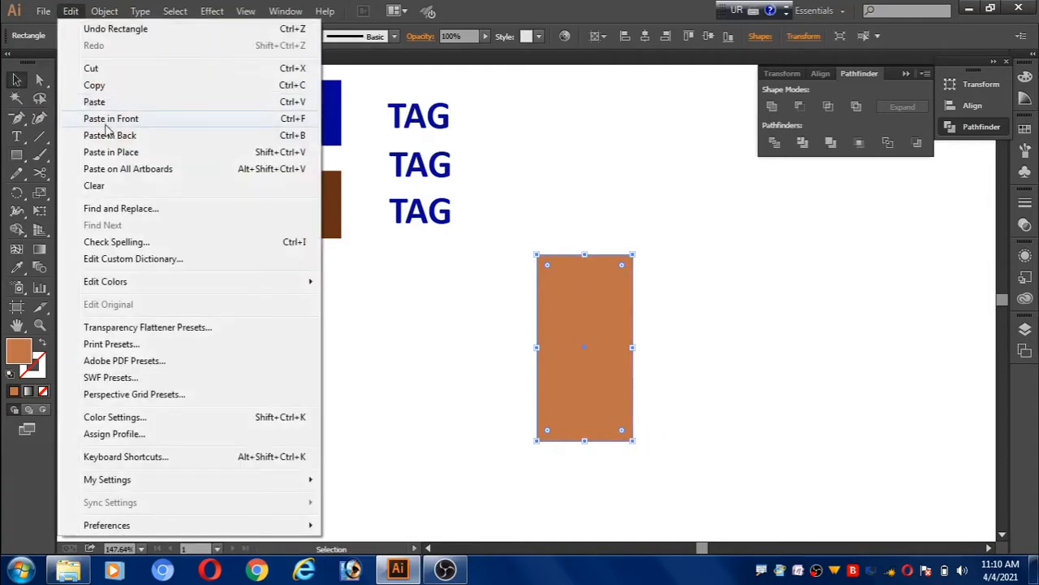
{"action": "left_click", "coordinate": [96, 85]}
{"action": "left_click", "coordinate": [70, 11]}
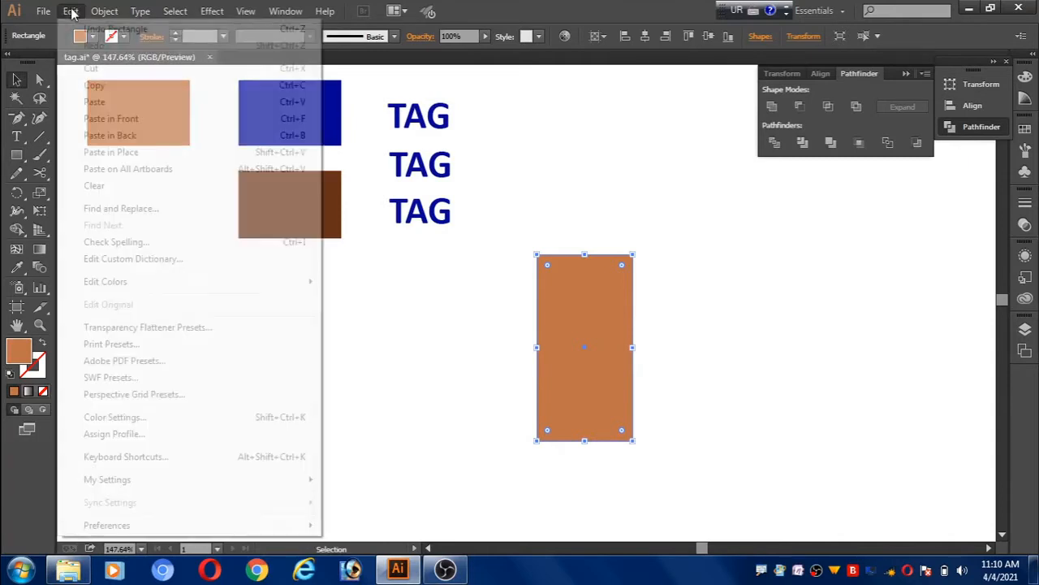
{"action": "left_click", "coordinate": [111, 120]}
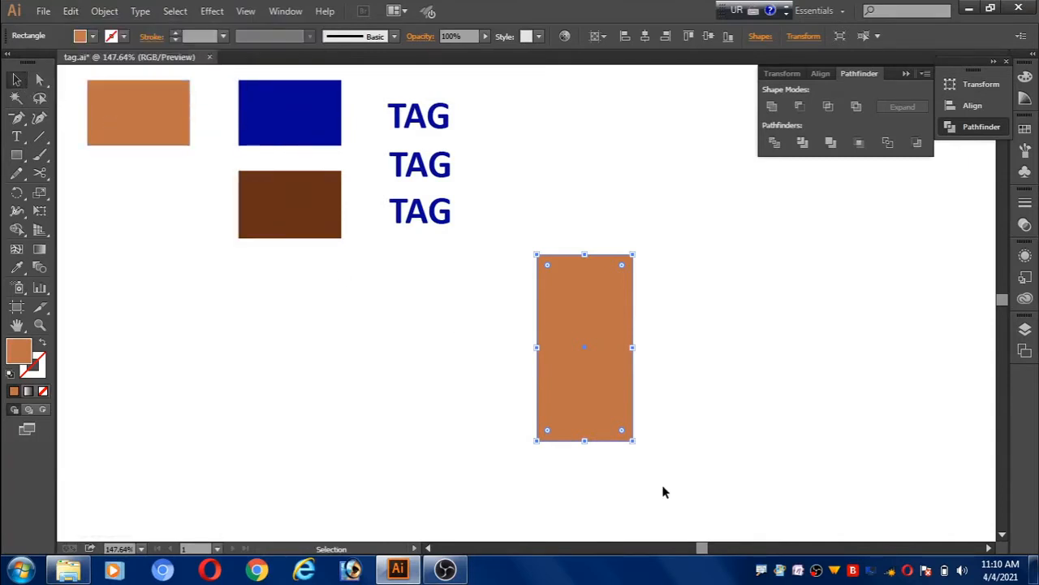
- Shorten the front copy from below to a short block and nudge it up so it protrudes above the tall rectangle
{"action": "left_click_drag", "start_coordinate": [586, 443], "coordinate": [585, 310]}
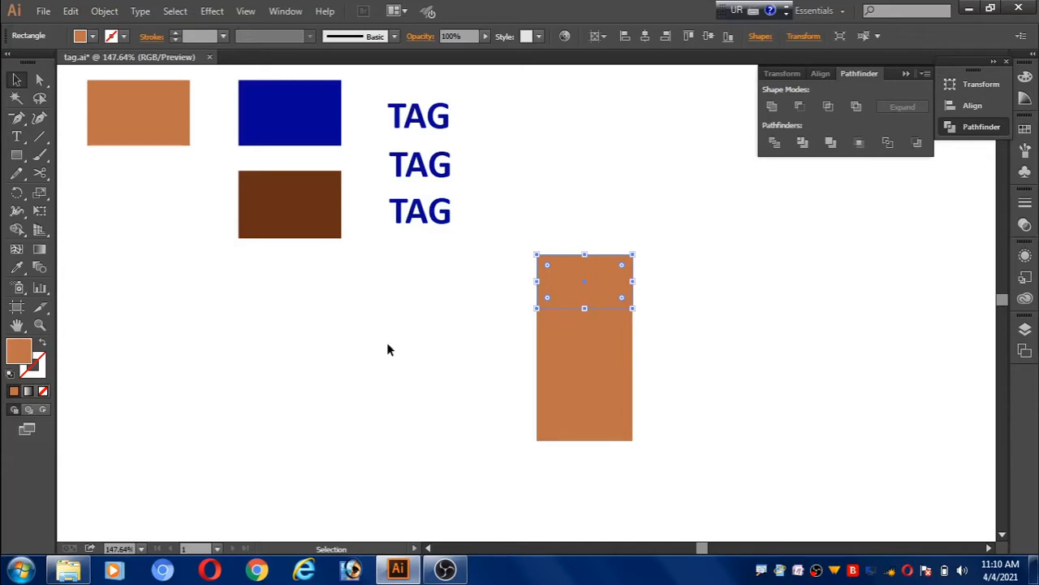
{"action": "key", "text": "shift+Up"}
{"action": "key", "text": "shift+Up"}
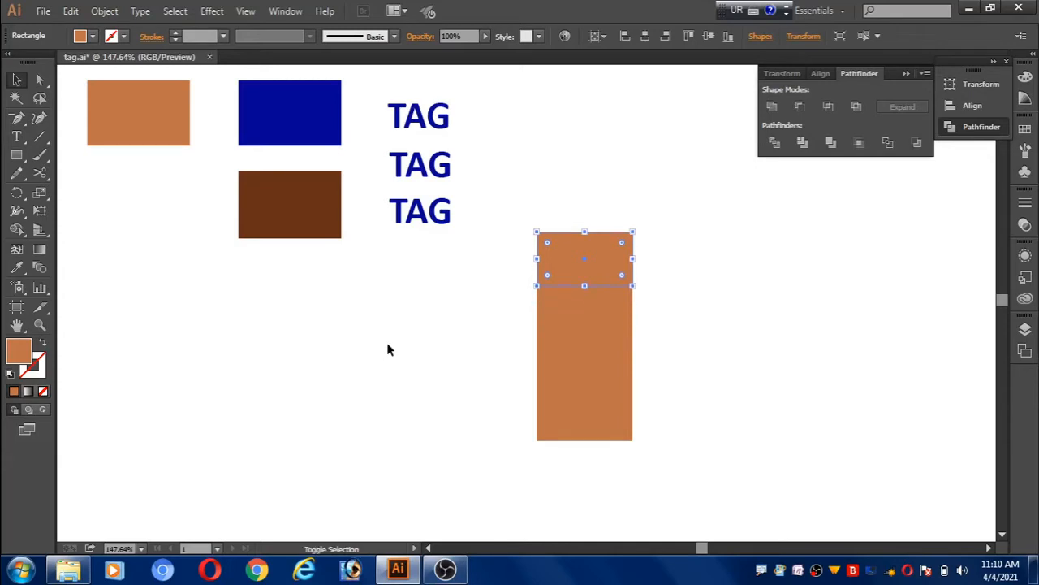
- Fill the short block with the dark brown sample colour and narrow it evenly from both sides
{"action": "left_click", "coordinate": [16, 271]}
{"action": "left_click", "coordinate": [311, 211]}
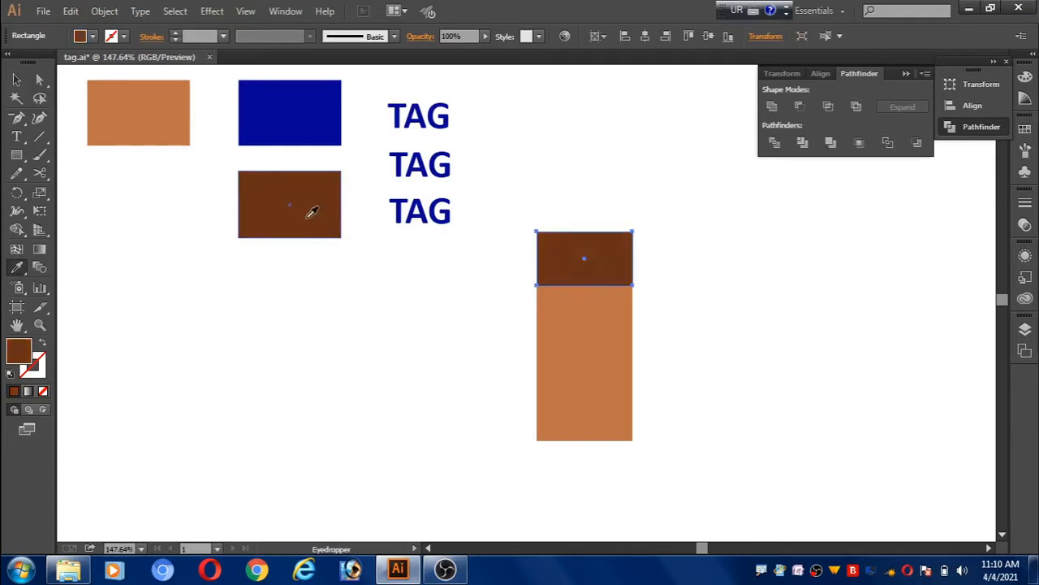
{"action": "left_click", "coordinate": [17, 80]}
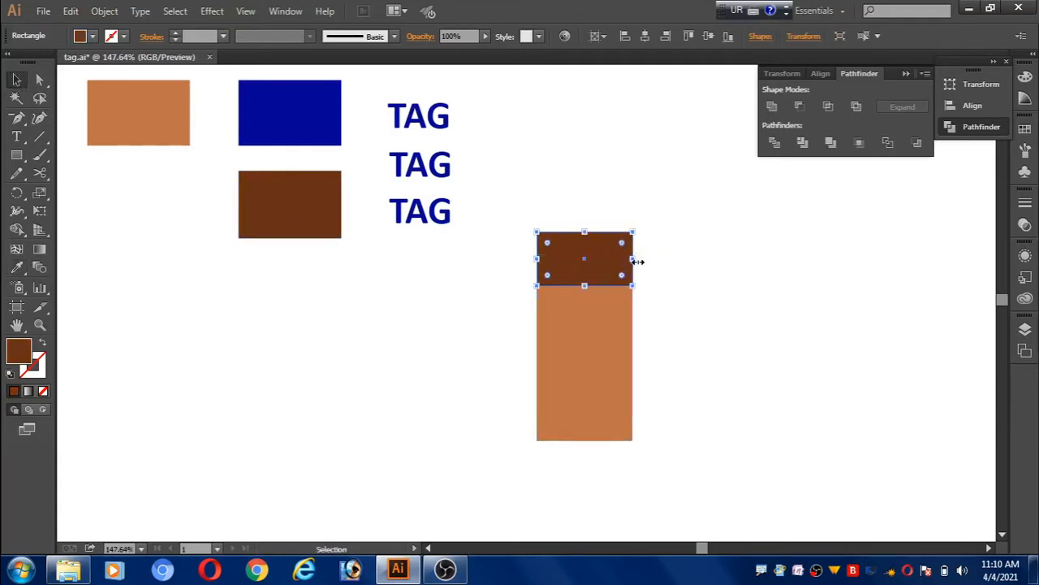
{"action": "left_click_drag", "start_coordinate": [636, 260], "coordinate": [620, 259]}
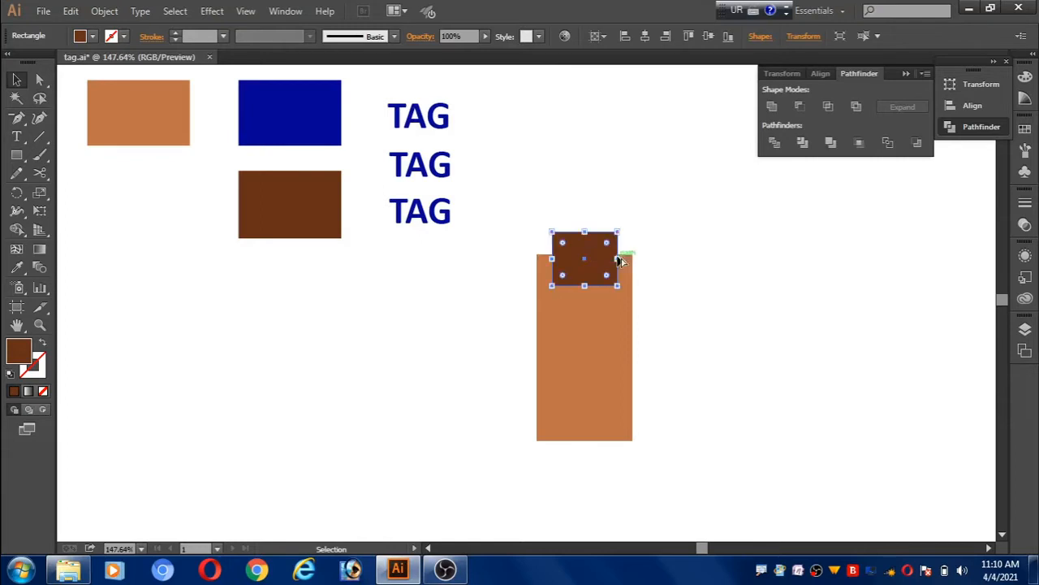
- Recolour the narrowed block with the orange sample colour using the Eyedropper
{"action": "left_click", "coordinate": [18, 267]}
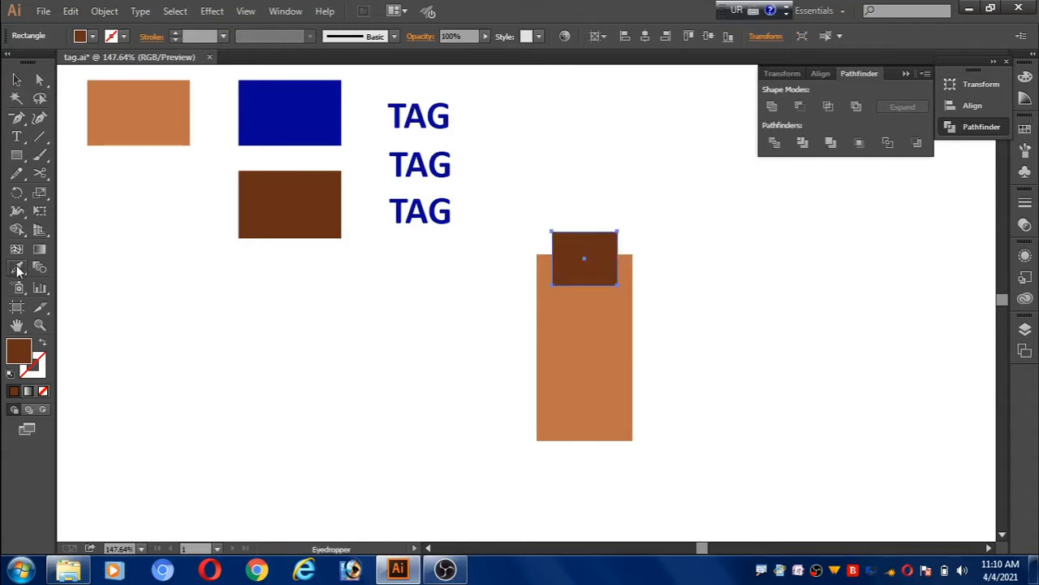
{"action": "left_click", "coordinate": [159, 96]}
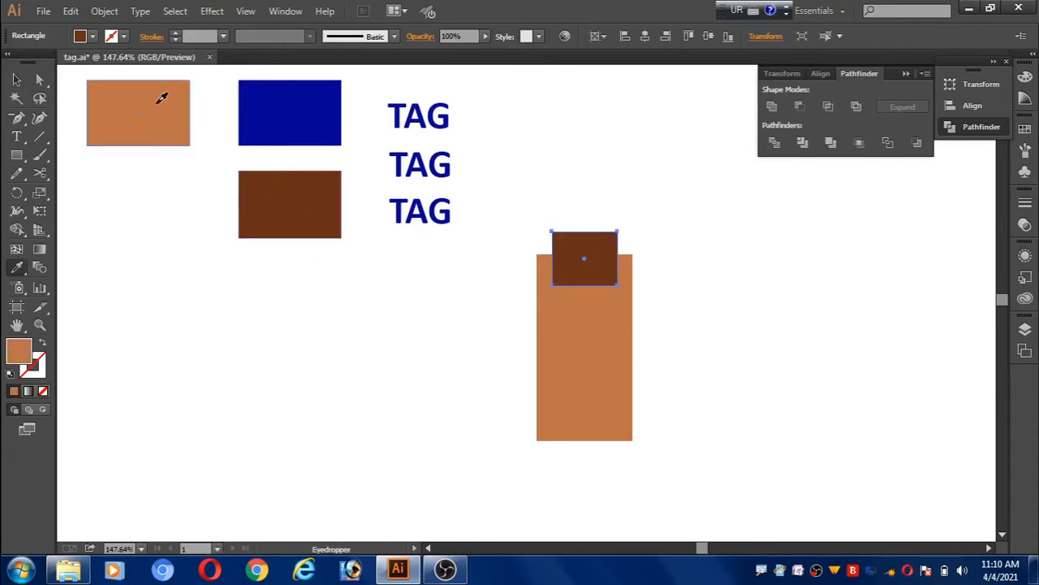
{"action": "left_click", "coordinate": [16, 81]}
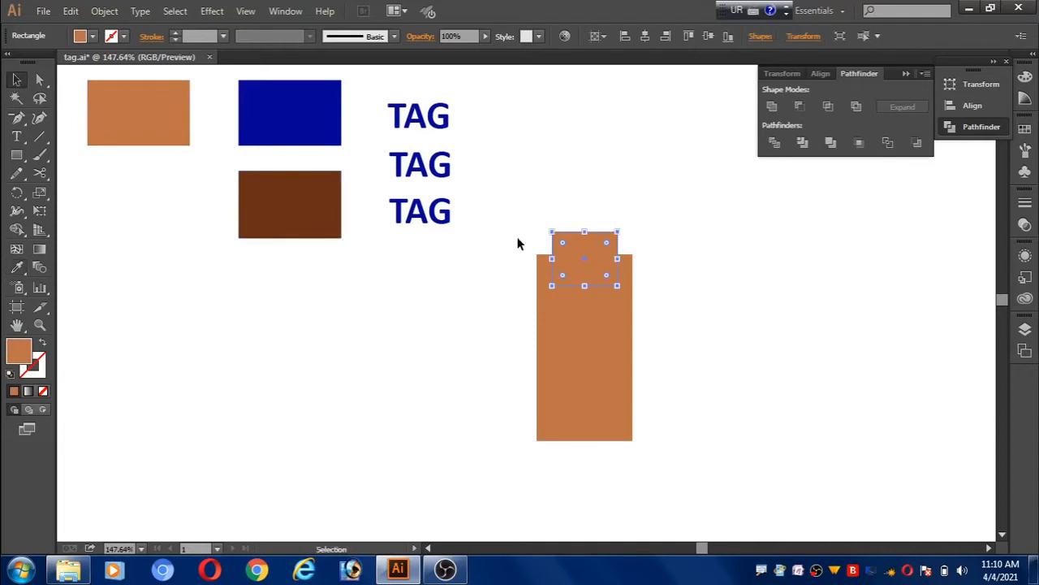
- Centre both orange rectangles horizontally, unite them into one shape, and move it back beneath the TAG texts' right side
{"action": "left_click_drag", "start_coordinate": [526, 197], "coordinate": [682, 287]}
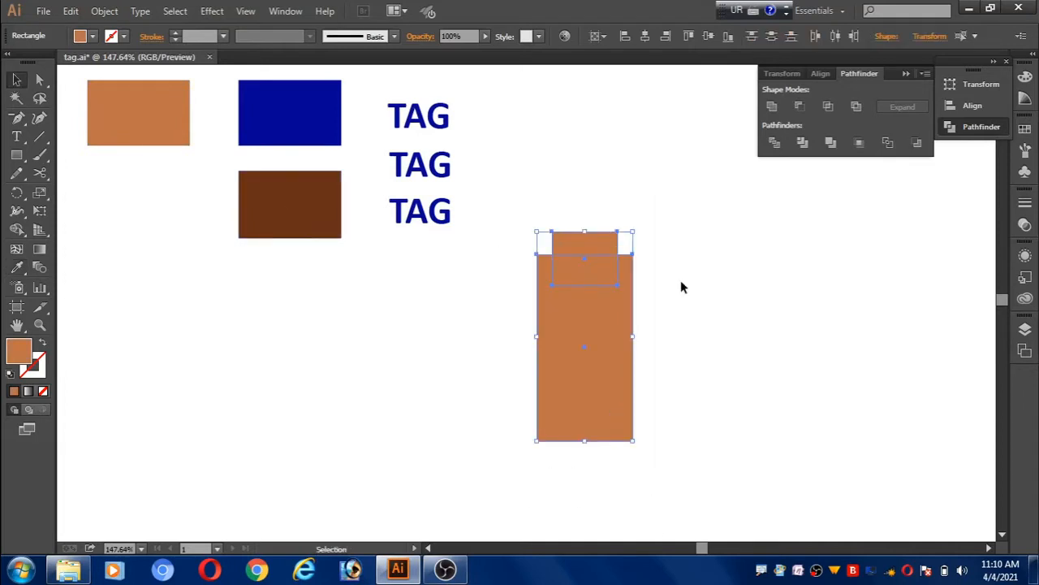
{"action": "left_click", "coordinate": [645, 36]}
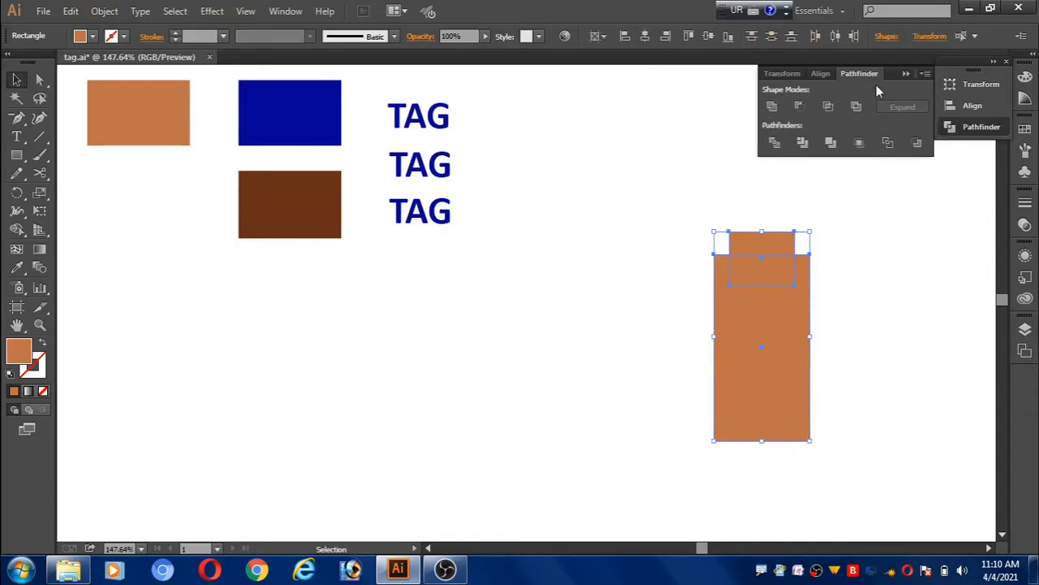
{"action": "left_click", "coordinate": [771, 106]}
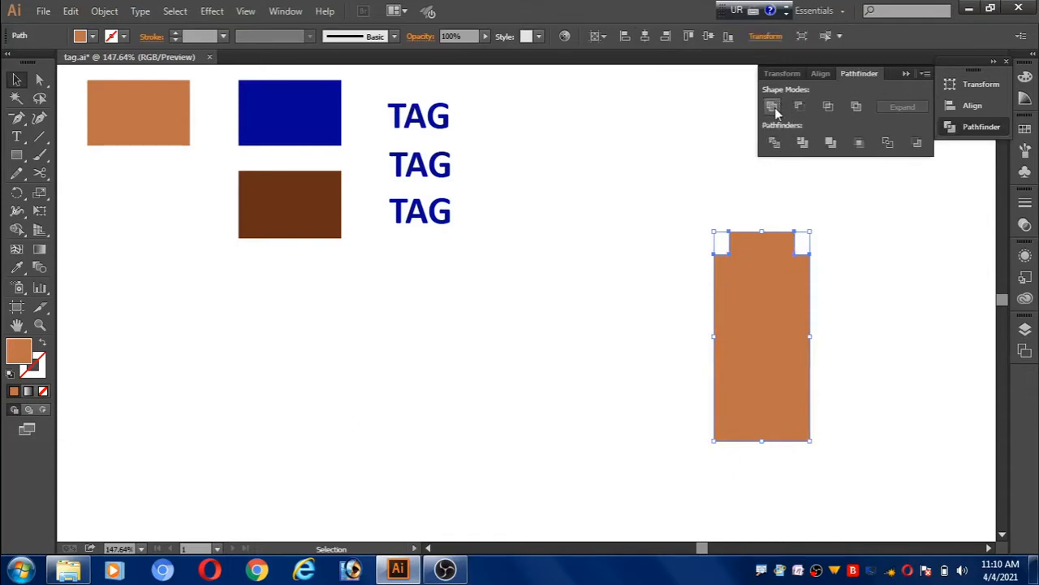
{"action": "left_click_drag", "start_coordinate": [770, 370], "coordinate": [592, 366]}
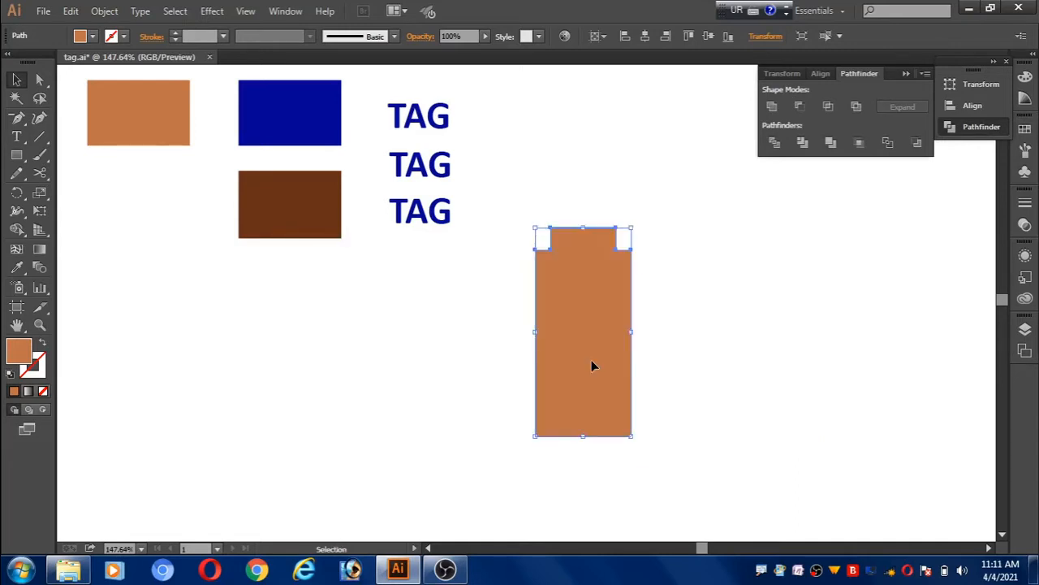
- Delete the two inner step anchor points so the tag shape gets bevelled upper corners
{"action": "left_click", "coordinate": [16, 118]}
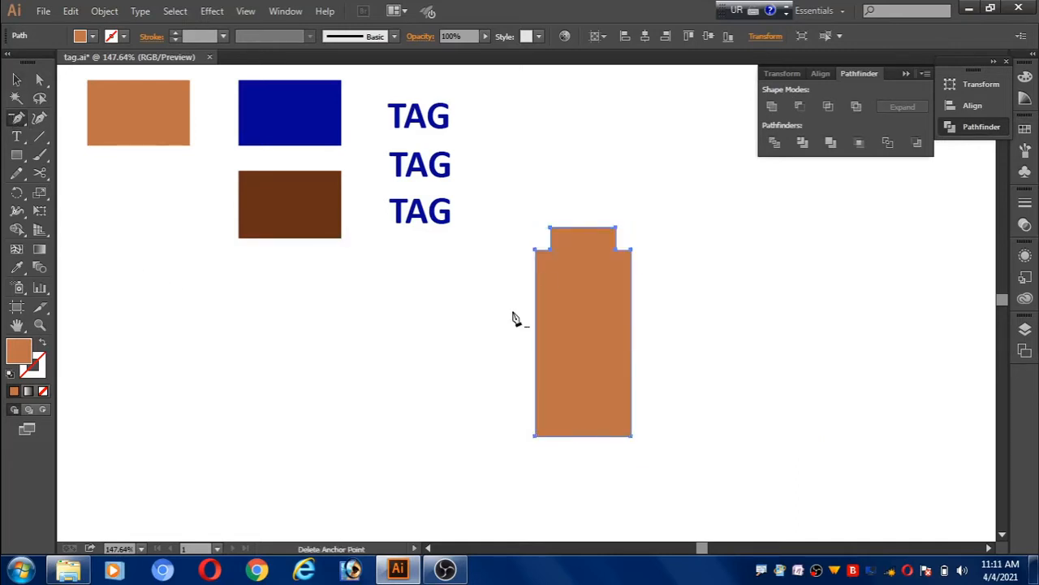
{"action": "left_click", "coordinate": [551, 251]}
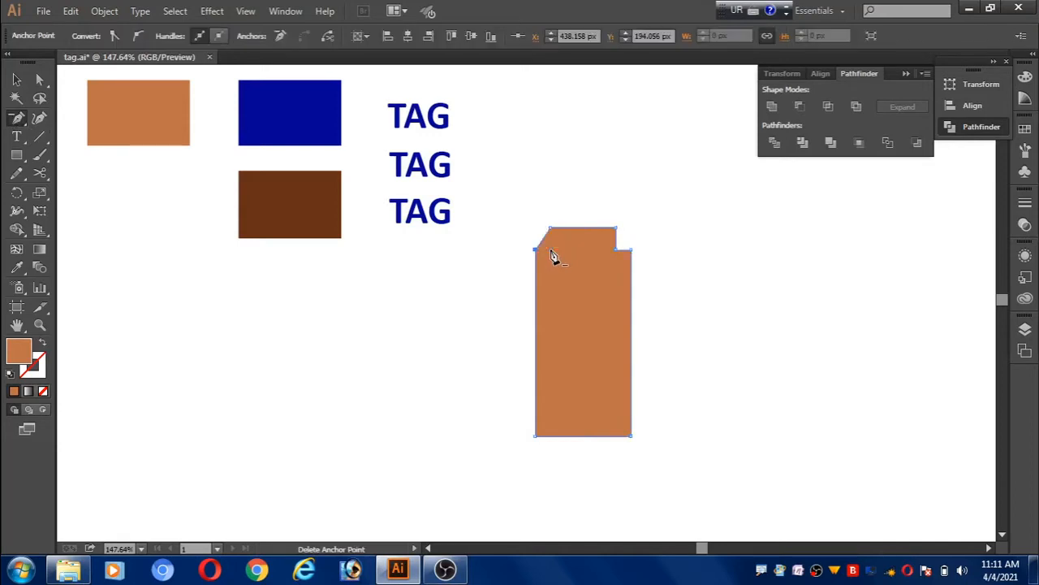
{"action": "left_click", "coordinate": [617, 252]}
{"action": "key", "text": "v"}
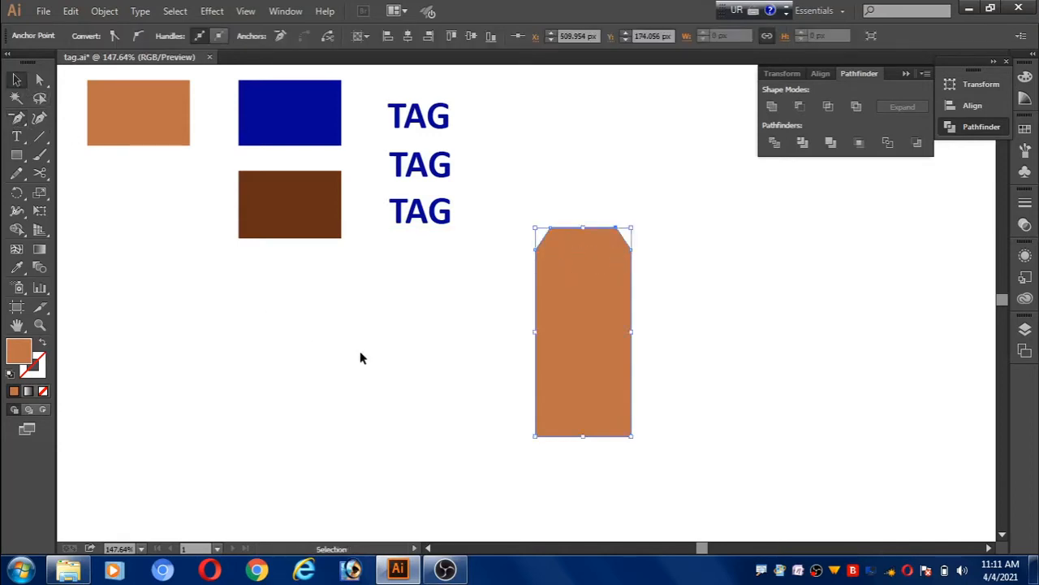
- Create an inner copy of the tag outline with Offset Path at -10 px and miter joins
{"action": "left_click_drag", "start_coordinate": [523, 200], "coordinate": [647, 463]}
{"action": "left_click", "coordinate": [104, 11]}
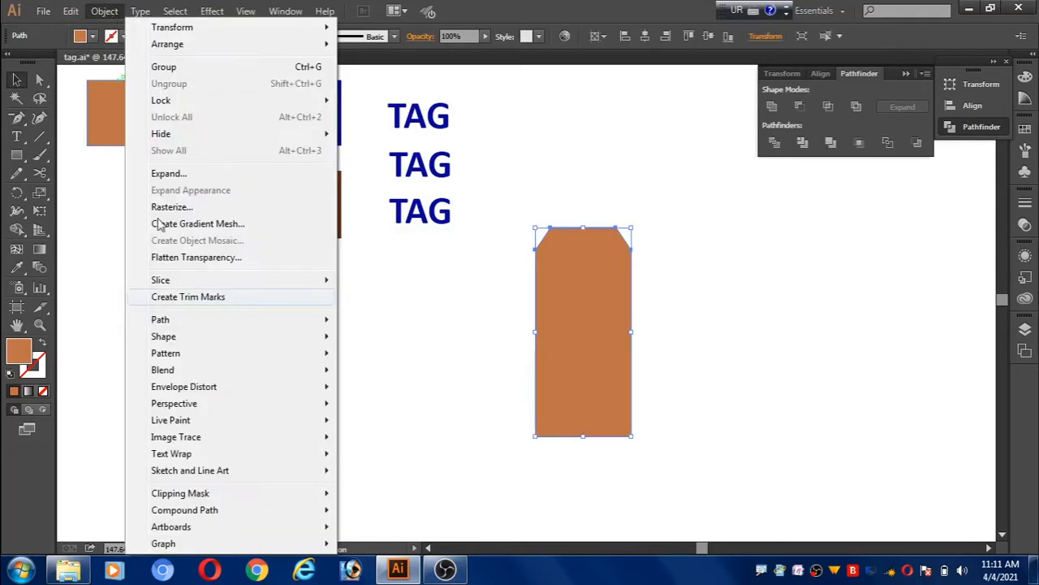
{"action": "mouse_move", "coordinate": [198, 320]}
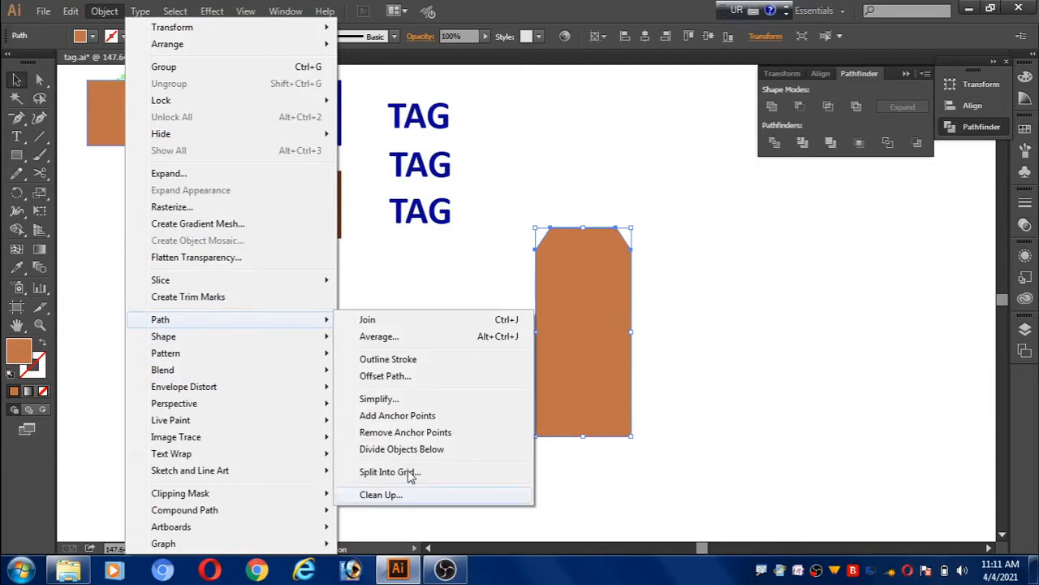
{"action": "left_click", "coordinate": [410, 377]}
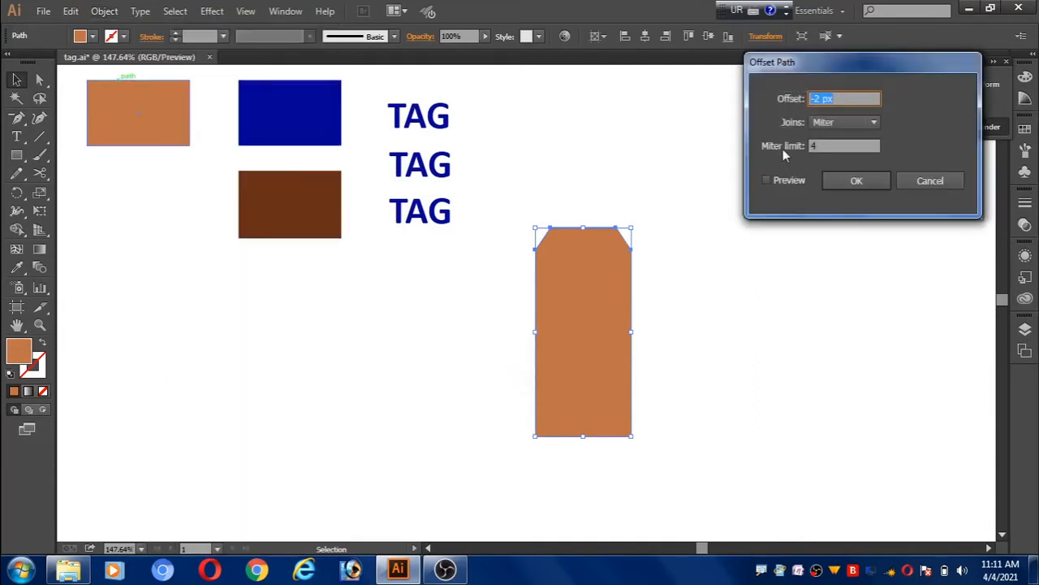
{"action": "left_click", "coordinate": [766, 181]}
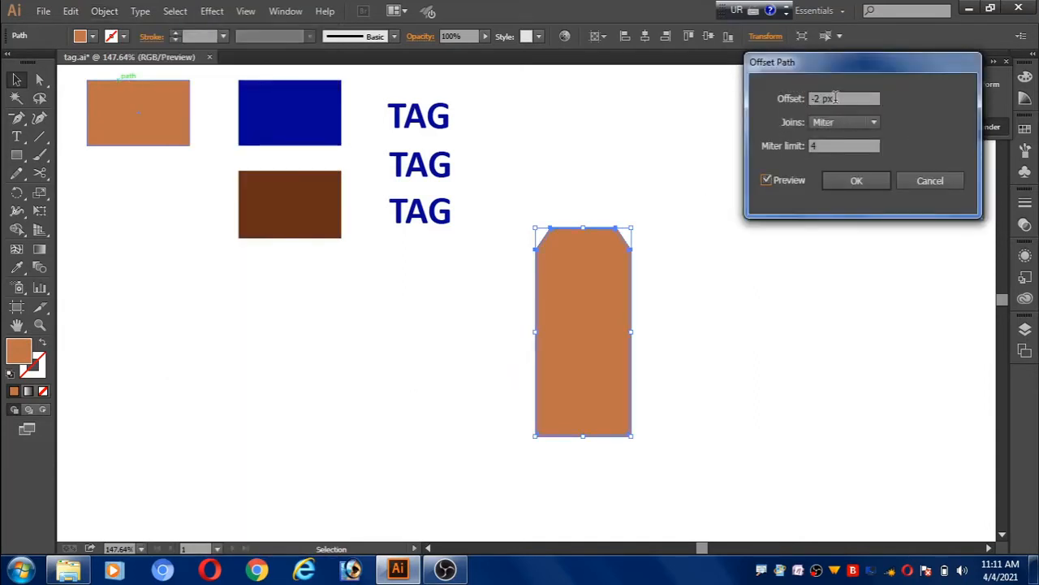
{"action": "left_click_drag", "start_coordinate": [835, 98], "coordinate": [819, 97]}
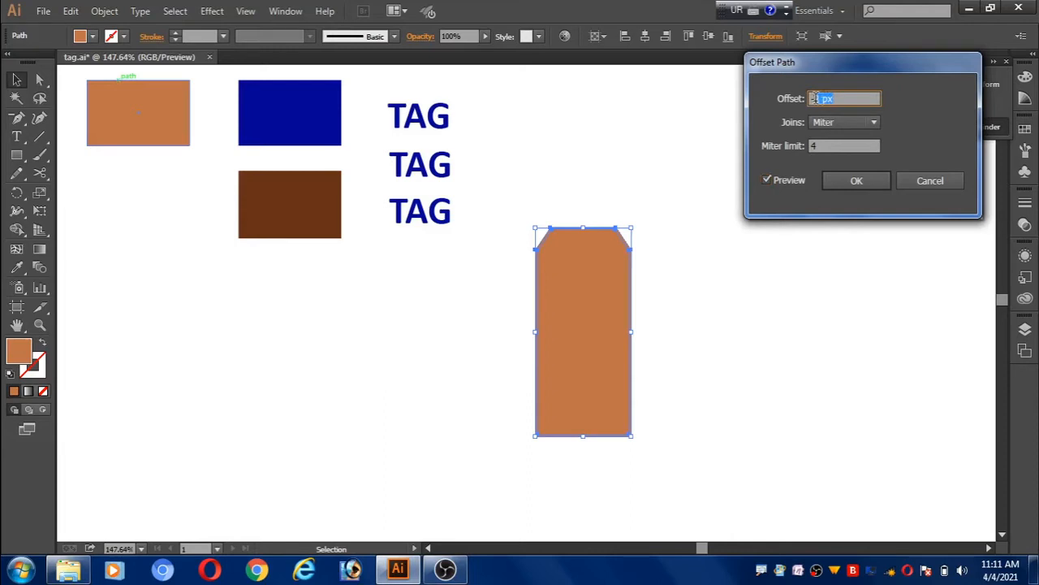
{"action": "type", "text": "-10"}
{"action": "key", "text": "Tab"}
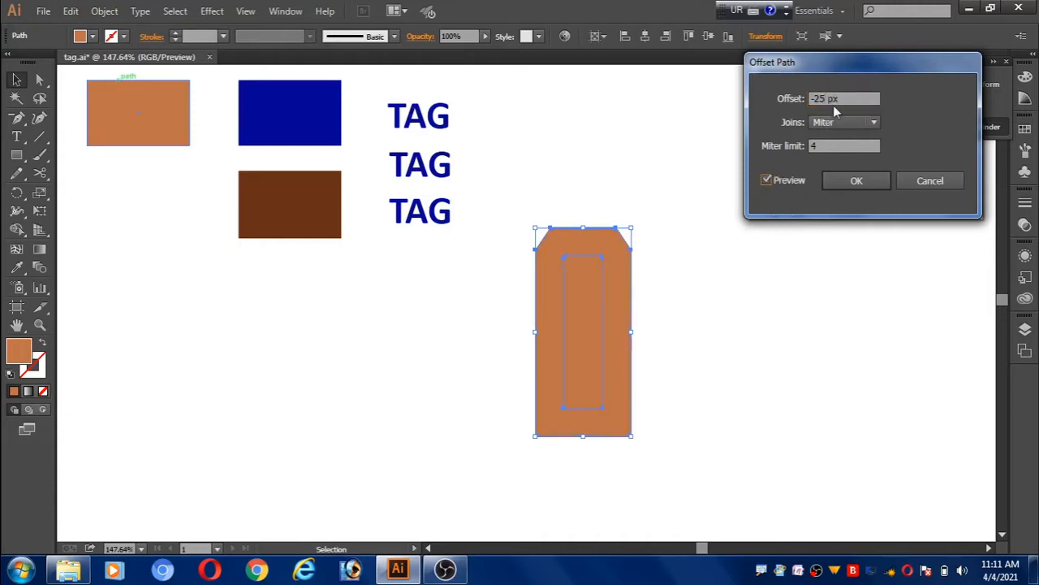
{"action": "left_click_drag", "start_coordinate": [836, 97], "coordinate": [816, 99]}
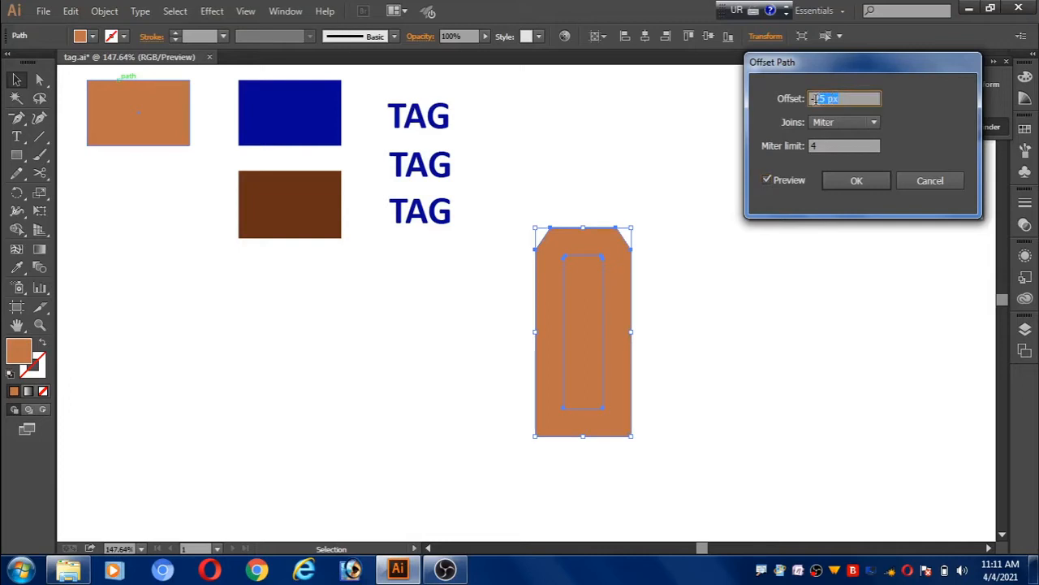
{"action": "type", "text": "10"}
{"action": "left_click", "coordinate": [767, 180]}
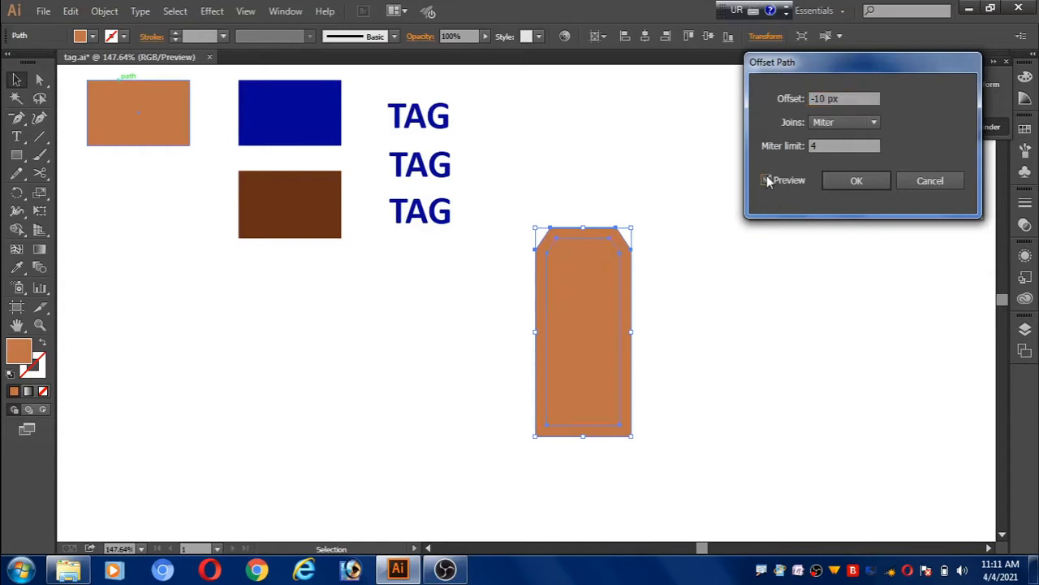
{"action": "left_click", "coordinate": [866, 183]}
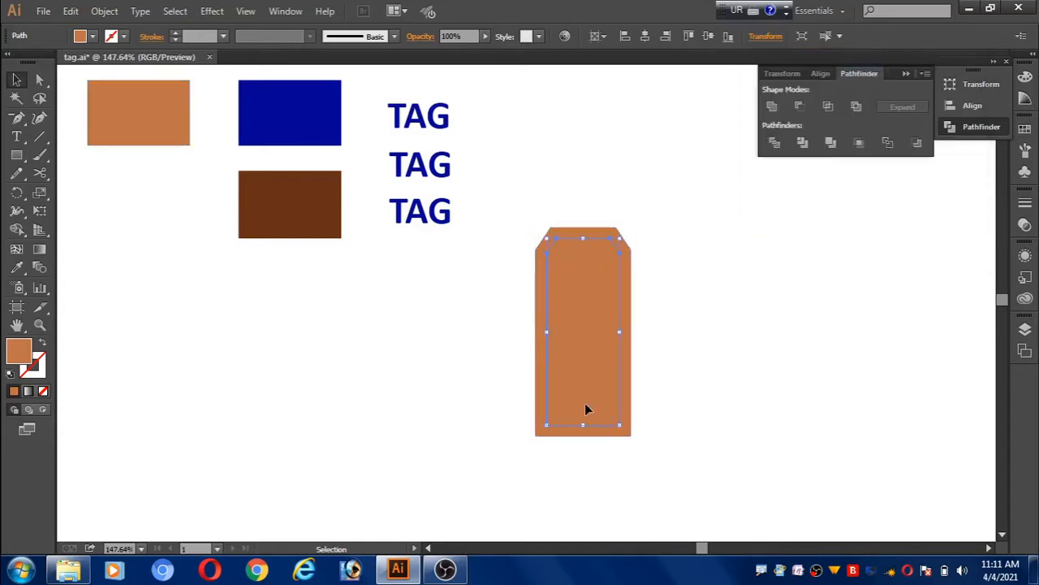
- Fill the inner offset shape with the dark blue sample colour using the Eyedropper
{"action": "left_click", "coordinate": [16, 267]}
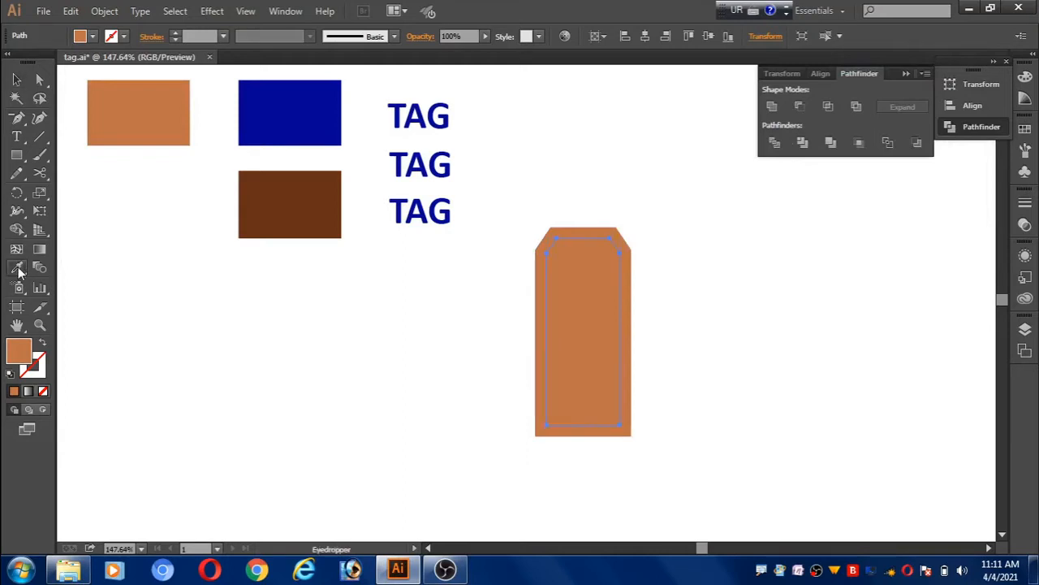
{"action": "left_click", "coordinate": [322, 102]}
{"action": "left_click", "coordinate": [17, 79]}
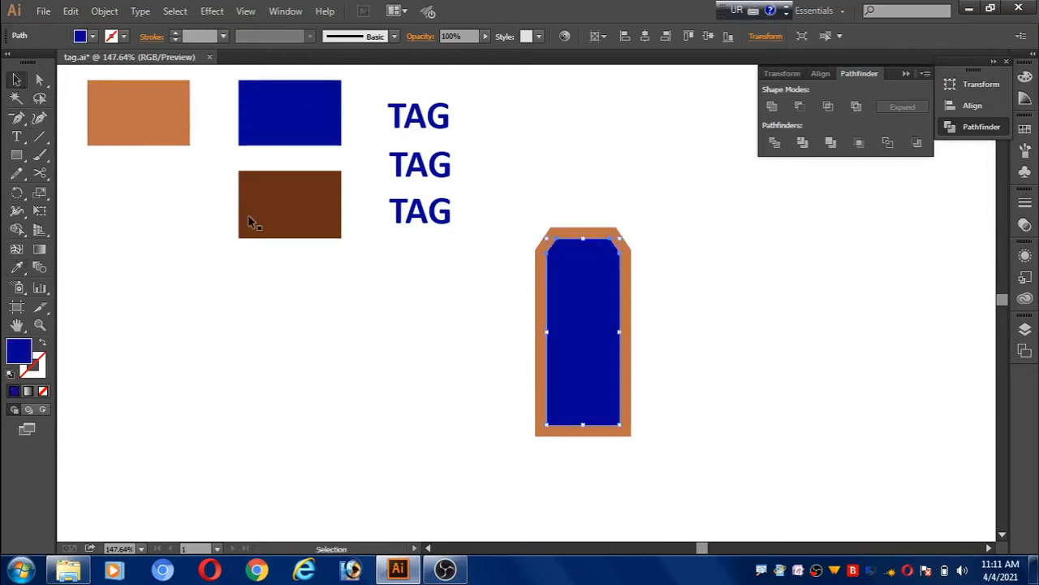
- Offset the blue shape's path by -2 px and fill the new inner shape with the orange sample colour, leaving a thin blue border
{"action": "left_click", "coordinate": [105, 10]}
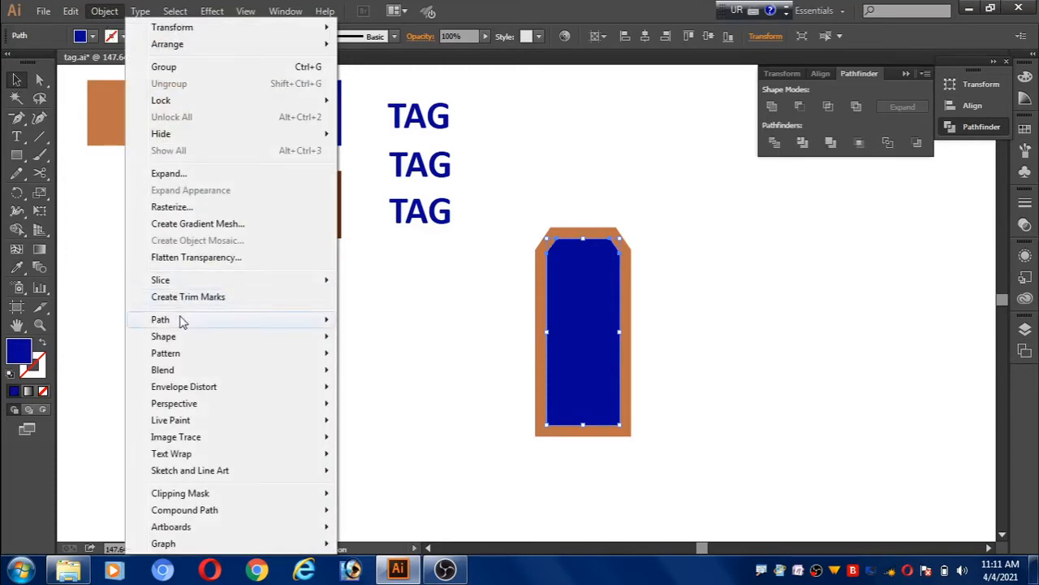
{"action": "mouse_move", "coordinate": [255, 323]}
{"action": "left_click", "coordinate": [416, 378]}
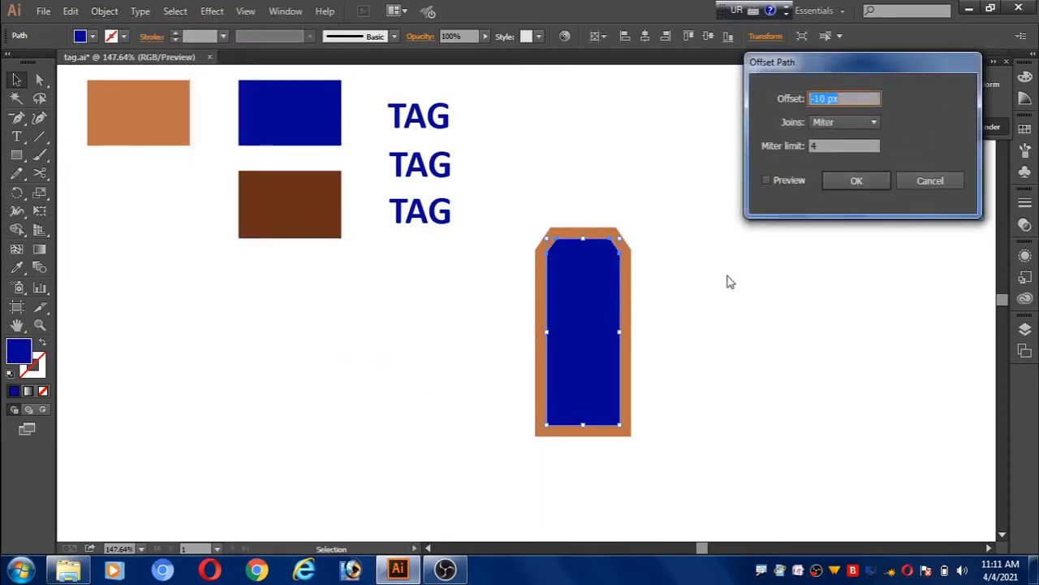
{"action": "left_click", "coordinate": [766, 180]}
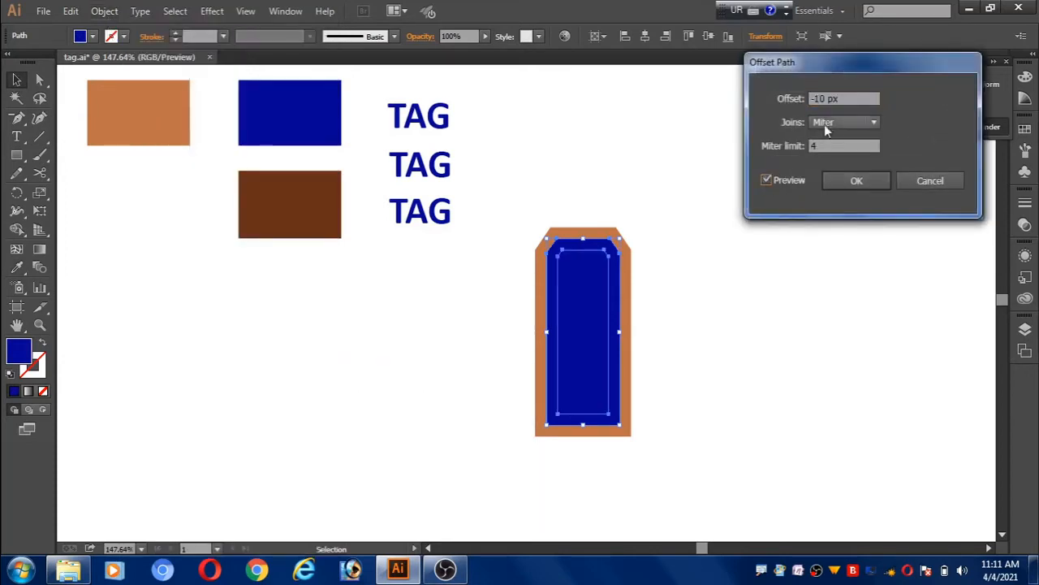
{"action": "left_click_drag", "start_coordinate": [840, 98], "coordinate": [818, 96]}
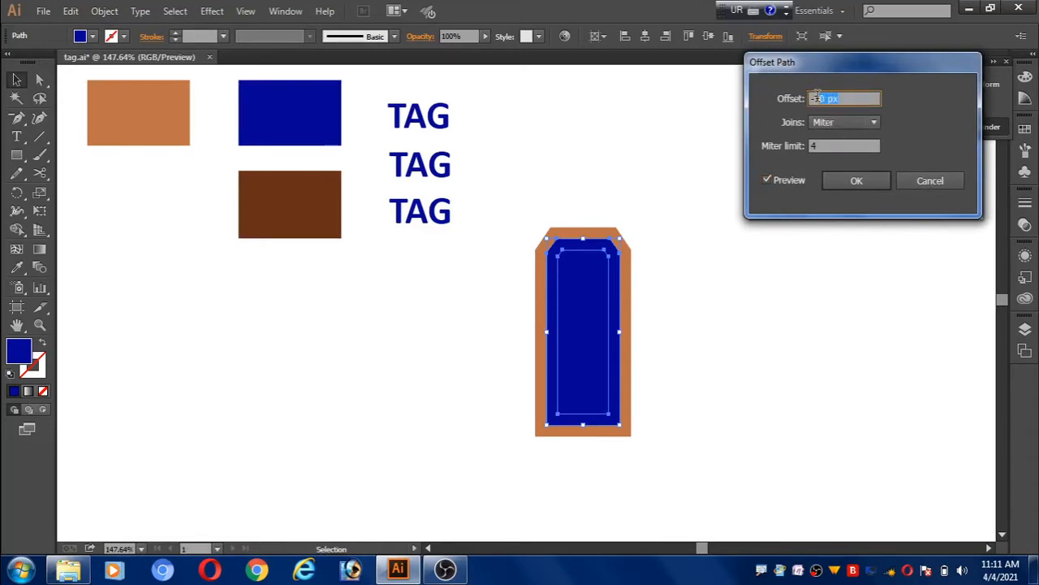
{"action": "type", "text": "-2"}
{"action": "left_click", "coordinate": [857, 180]}
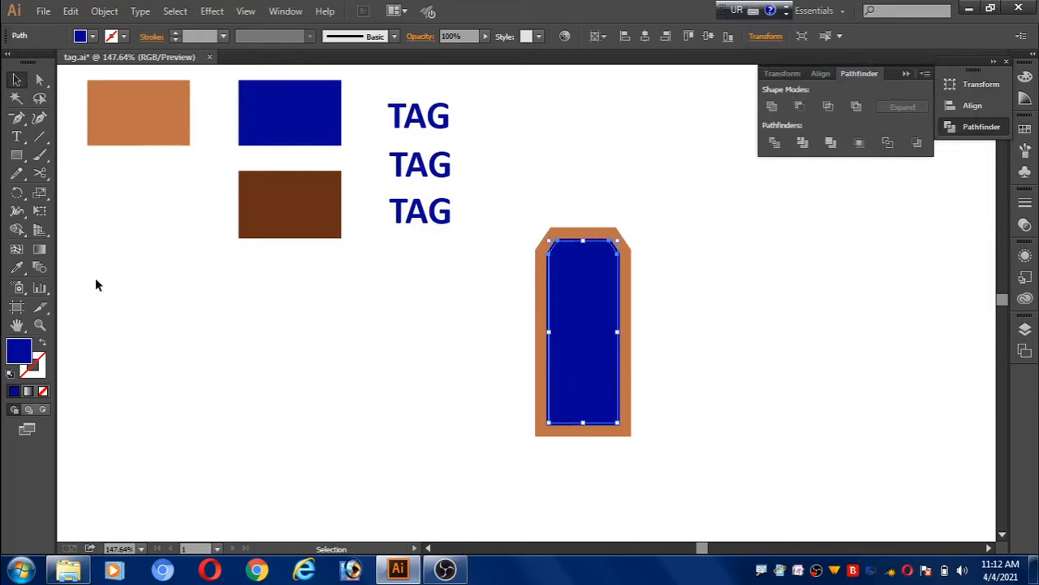
{"action": "left_click", "coordinate": [17, 267]}
{"action": "left_click", "coordinate": [164, 111]}
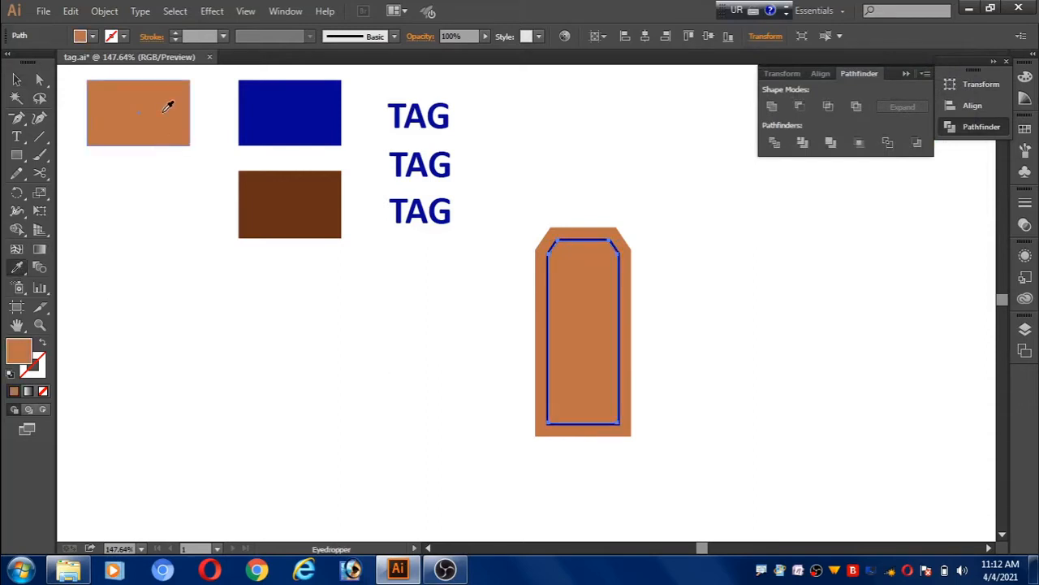
- Draw a small circle with the Ellipse tool, centred horizontally near the top of the tag inside the blue border
{"action": "left_click", "coordinate": [17, 79]}
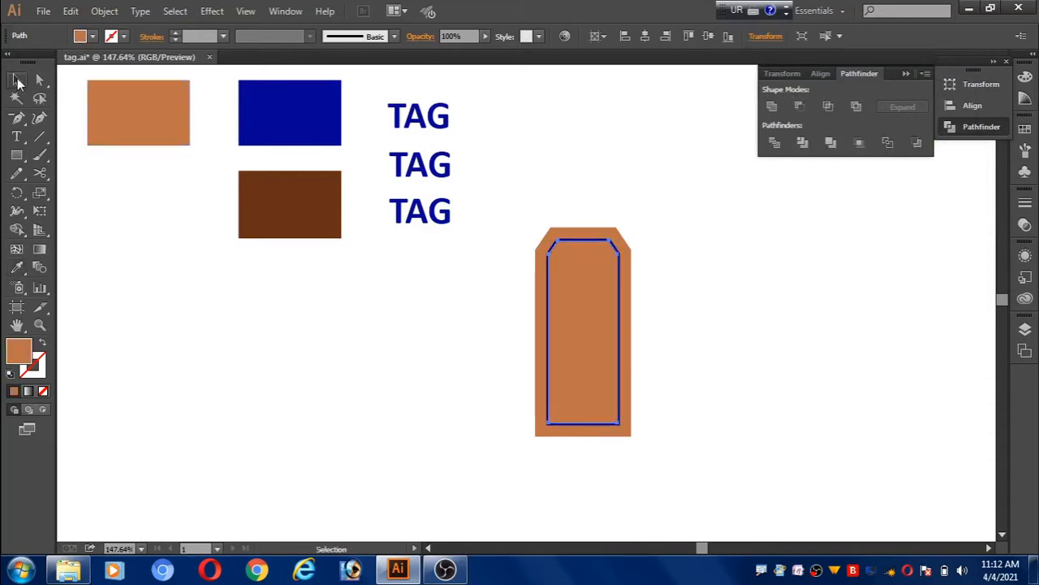
{"action": "left_click", "coordinate": [366, 362]}
{"action": "left_click", "coordinate": [17, 154]}
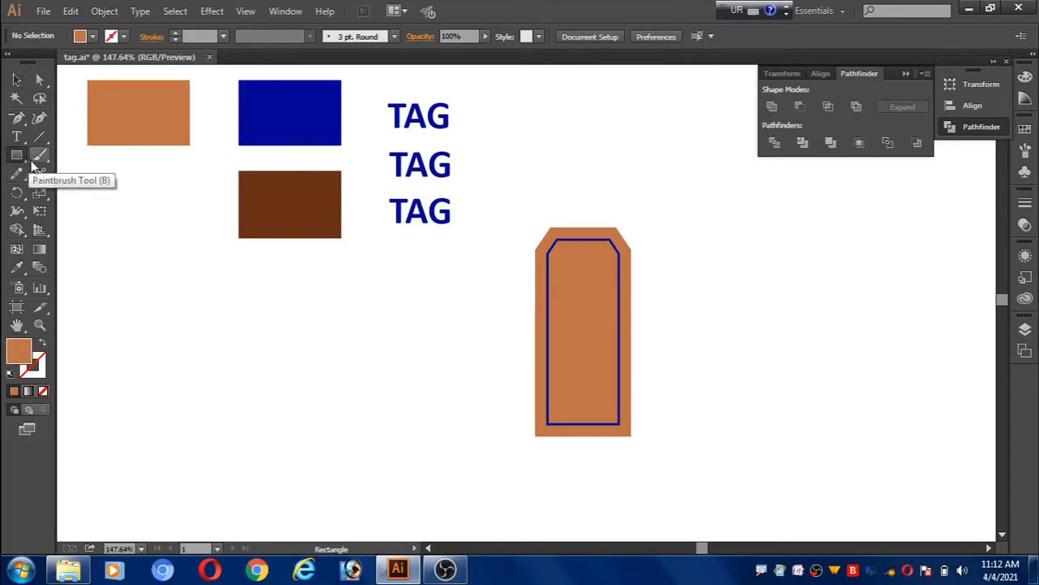
{"action": "left_click_drag", "start_coordinate": [20, 157], "coordinate": [64, 190]}
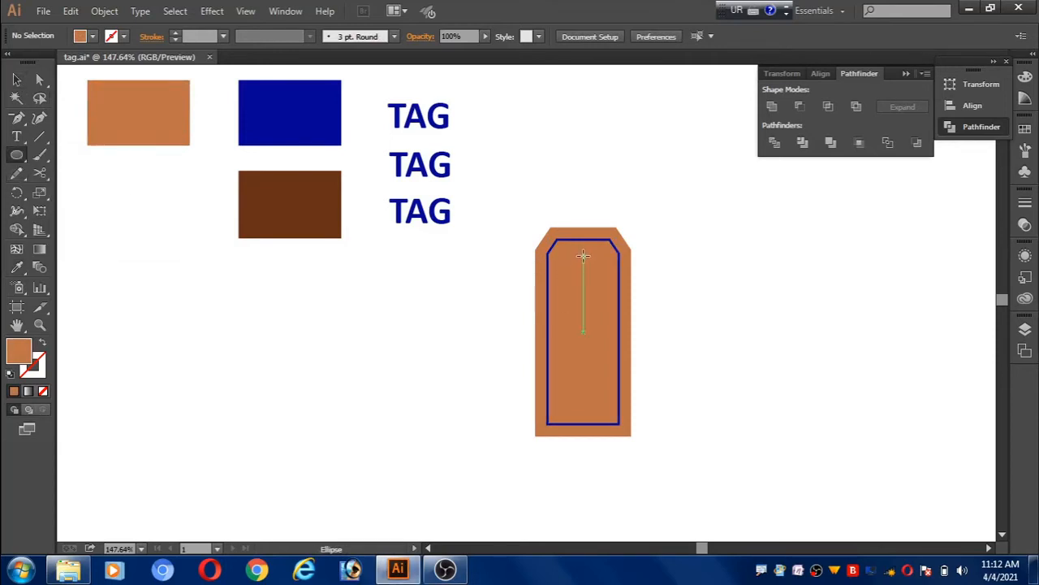
{"action": "left_click_drag", "start_coordinate": [583, 258], "coordinate": [593, 271]}
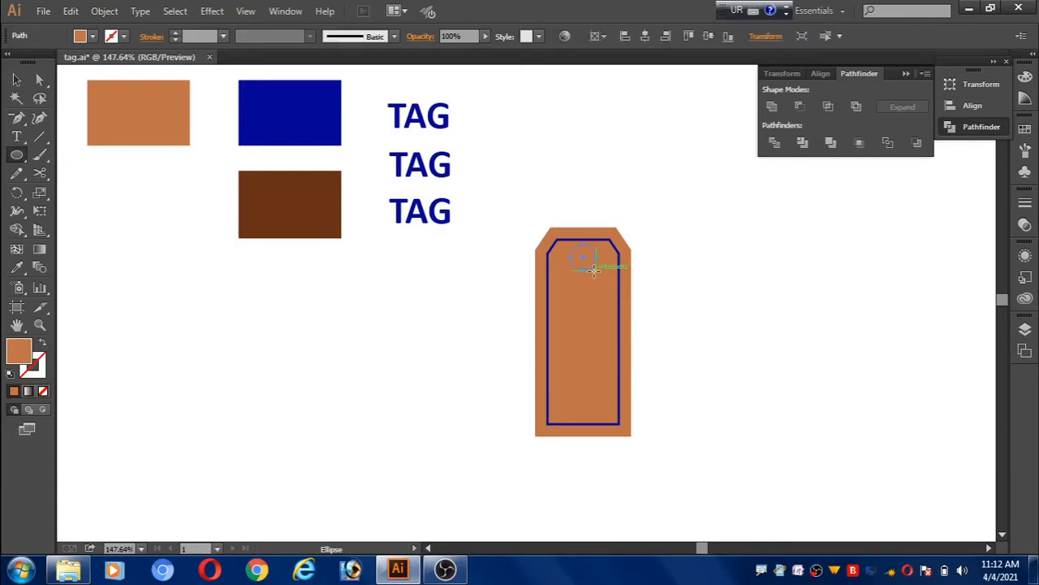
- Fill the small circle with the dark blue sample colour using the Eyedropper
{"action": "left_click", "coordinate": [16, 268]}
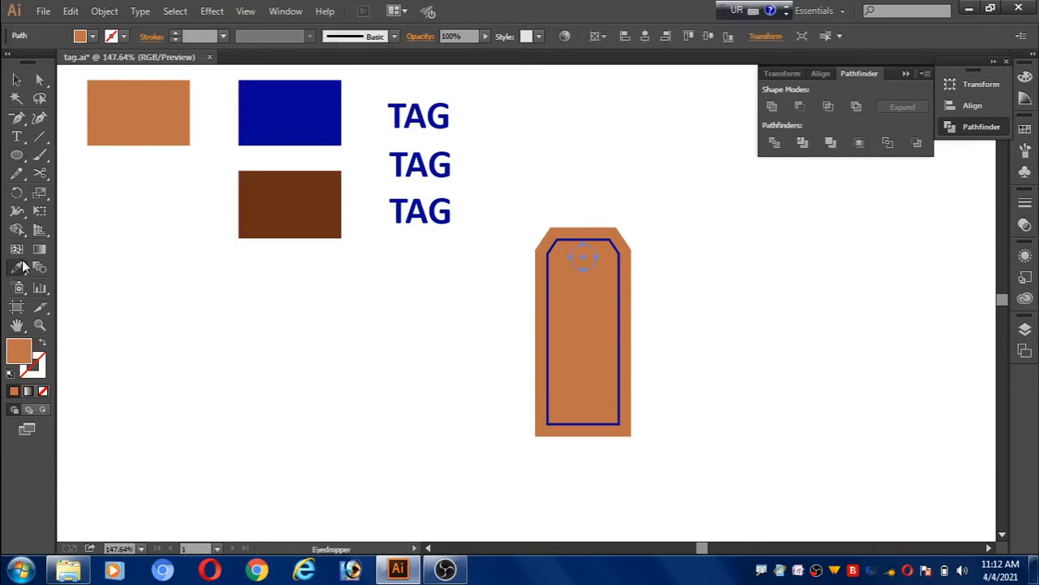
{"action": "left_click", "coordinate": [326, 121]}
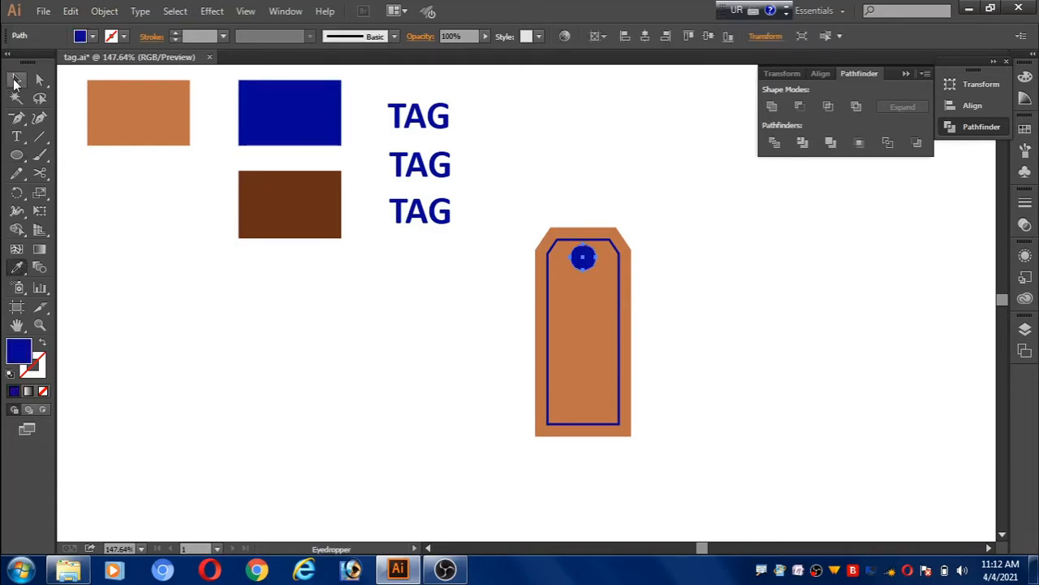
{"action": "left_click", "coordinate": [15, 80]}
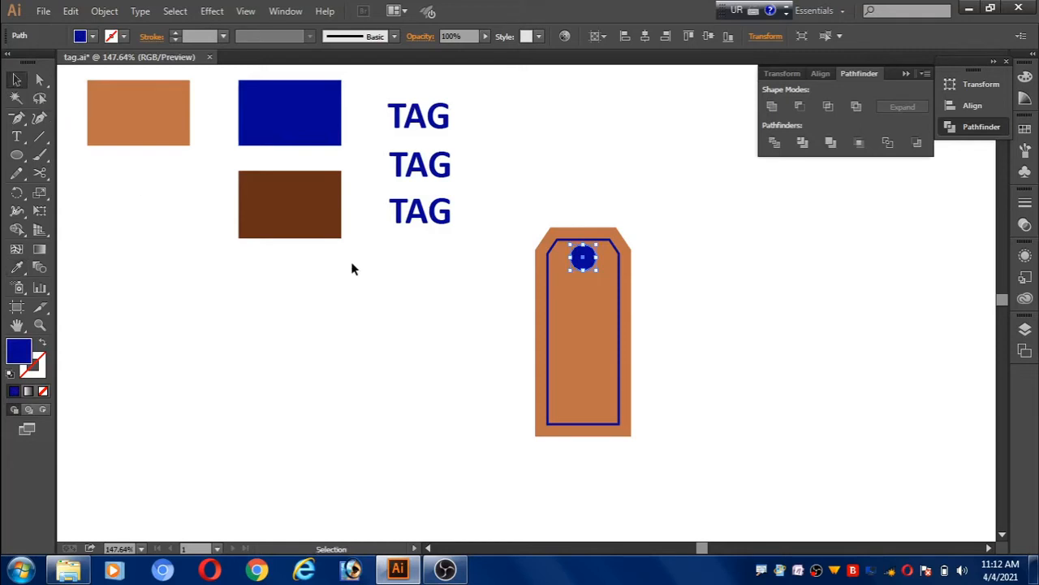
- Paste a copy of the blue circle in front and scale it down slightly about its centre
{"action": "left_click", "coordinate": [71, 11]}
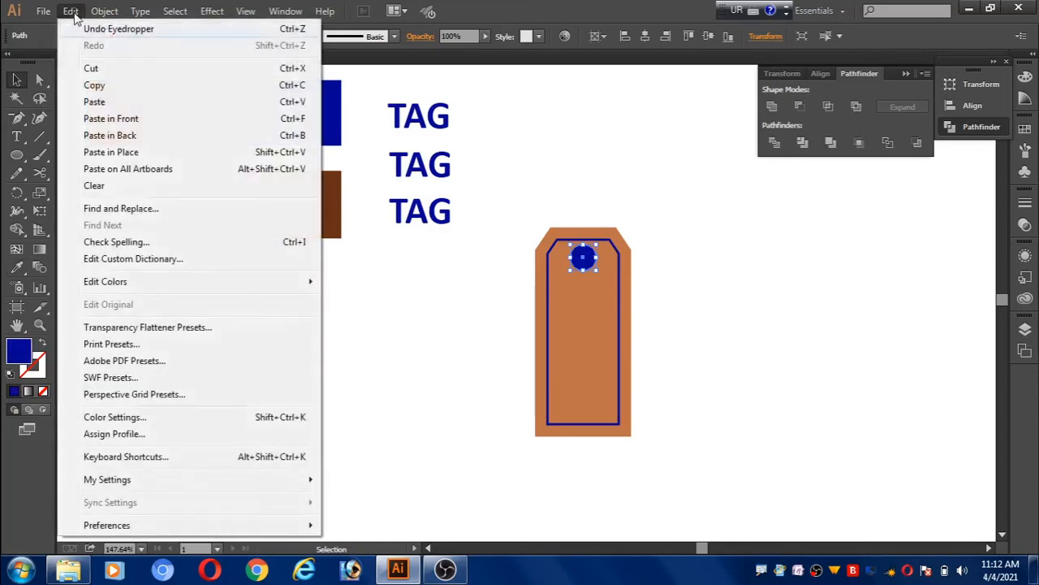
{"action": "left_click", "coordinate": [98, 86]}
{"action": "left_click", "coordinate": [70, 11]}
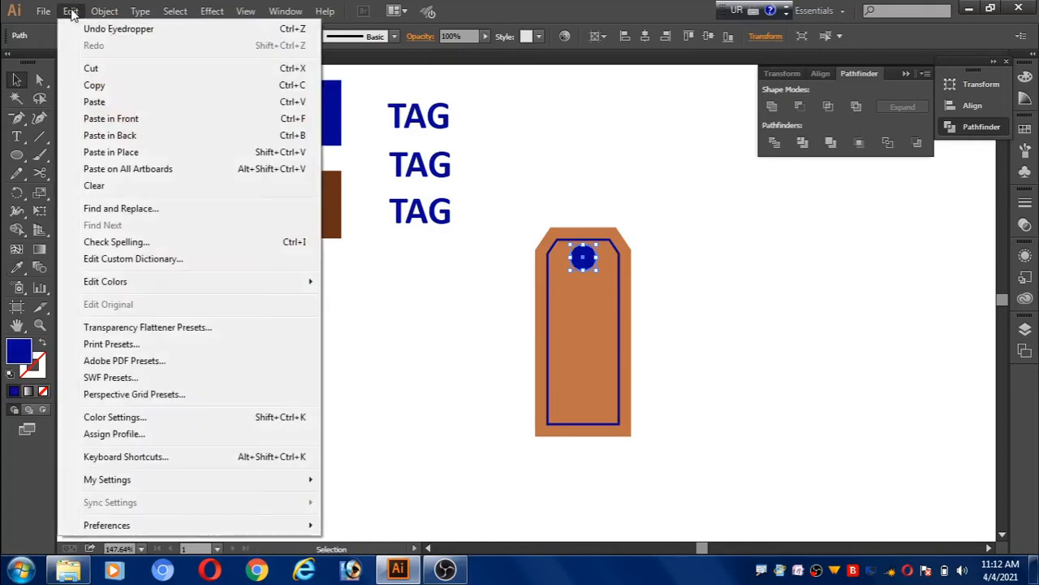
{"action": "left_click", "coordinate": [106, 116]}
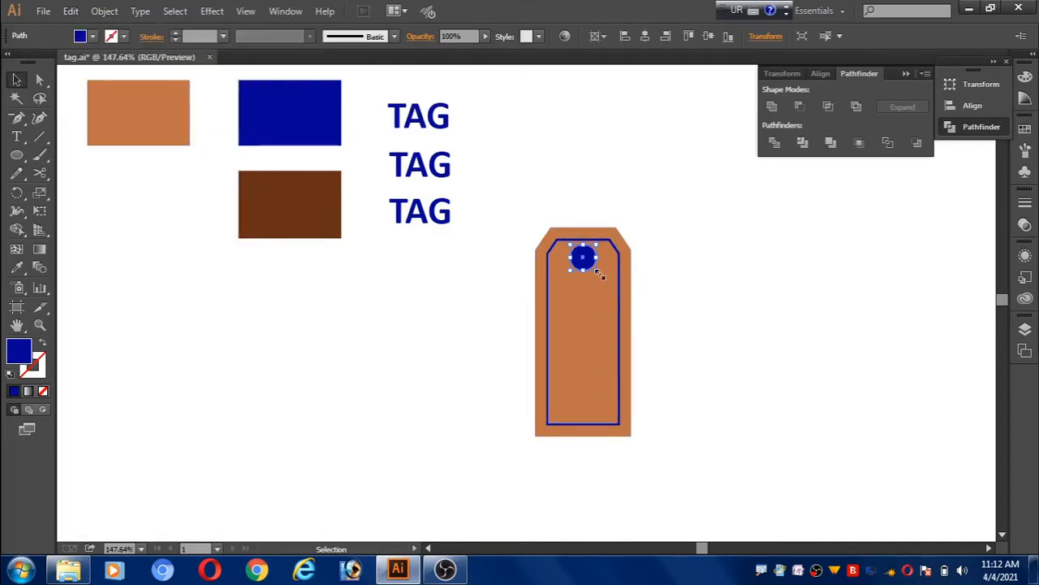
{"action": "left_click_drag", "start_coordinate": [600, 276], "coordinate": [598, 271]}
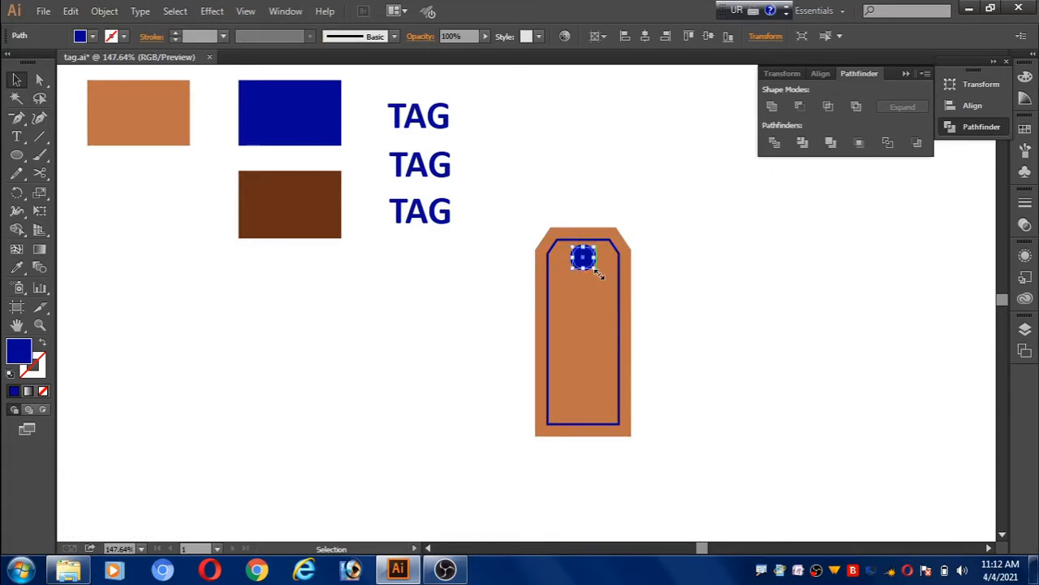
- Fill the smaller circle with the white of the artboard using the Eyedropper to form a blue-rimmed hole, and deselect it
{"action": "left_click", "coordinate": [18, 268]}
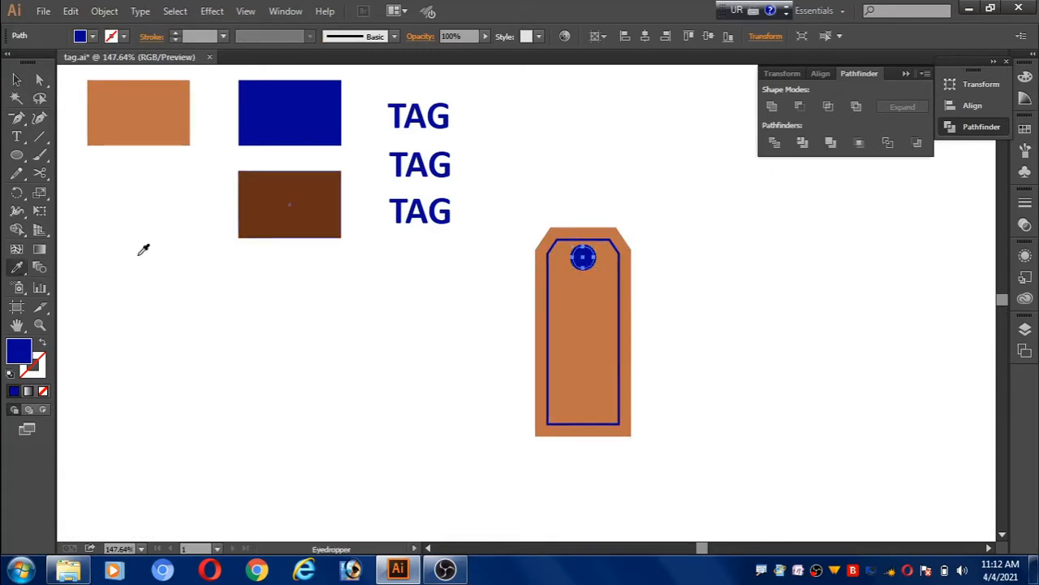
{"action": "left_click", "coordinate": [616, 132]}
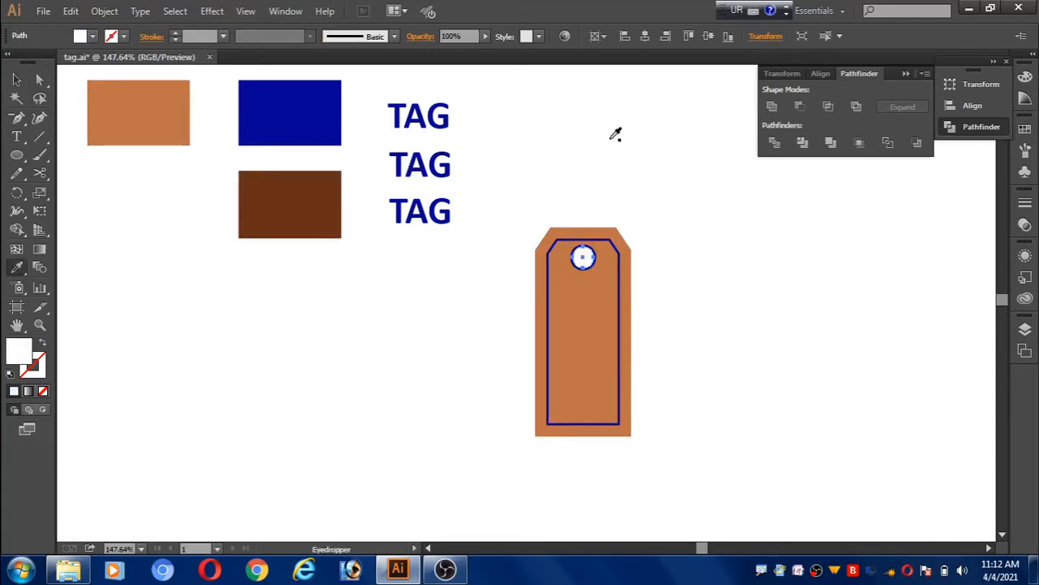
{"action": "left_click", "coordinate": [18, 81]}
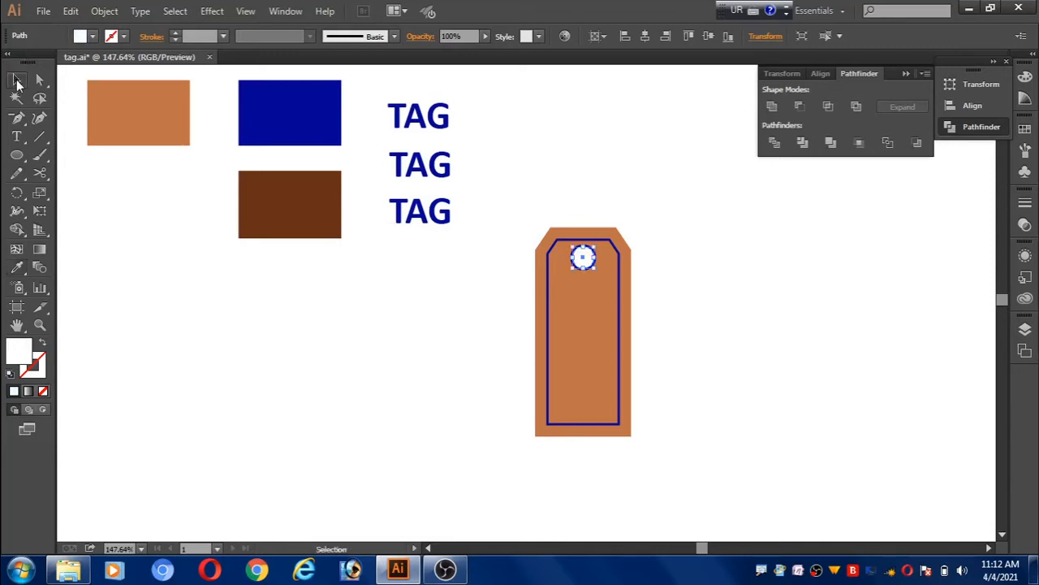
{"action": "left_click", "coordinate": [284, 348]}
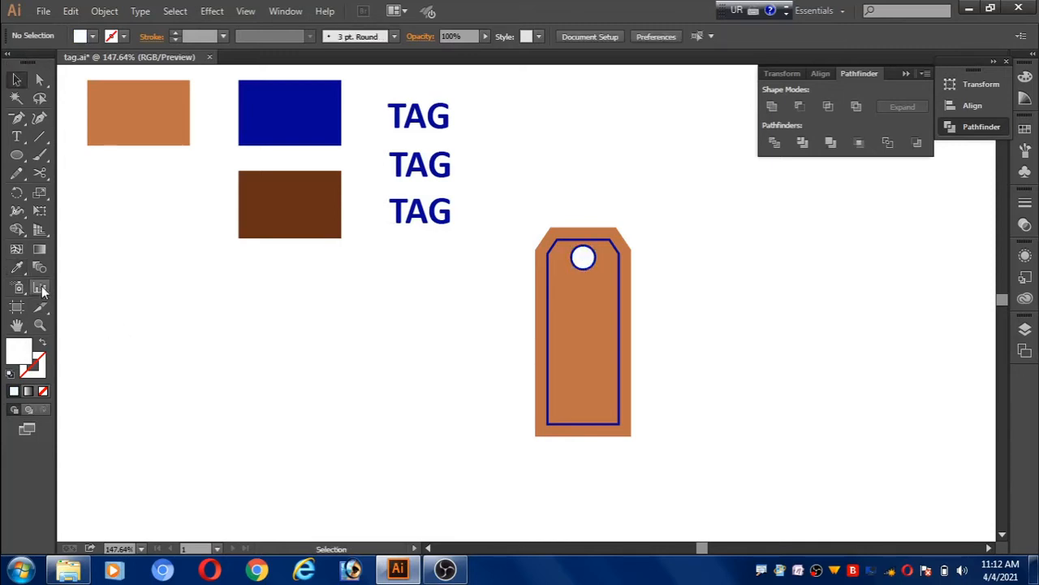
- Pick up the dark blue sample colour and paint a crossing string loop above the tag with the Paintbrush, starting and ending at the hole
{"action": "left_click", "coordinate": [17, 267]}
{"action": "left_click", "coordinate": [334, 107]}
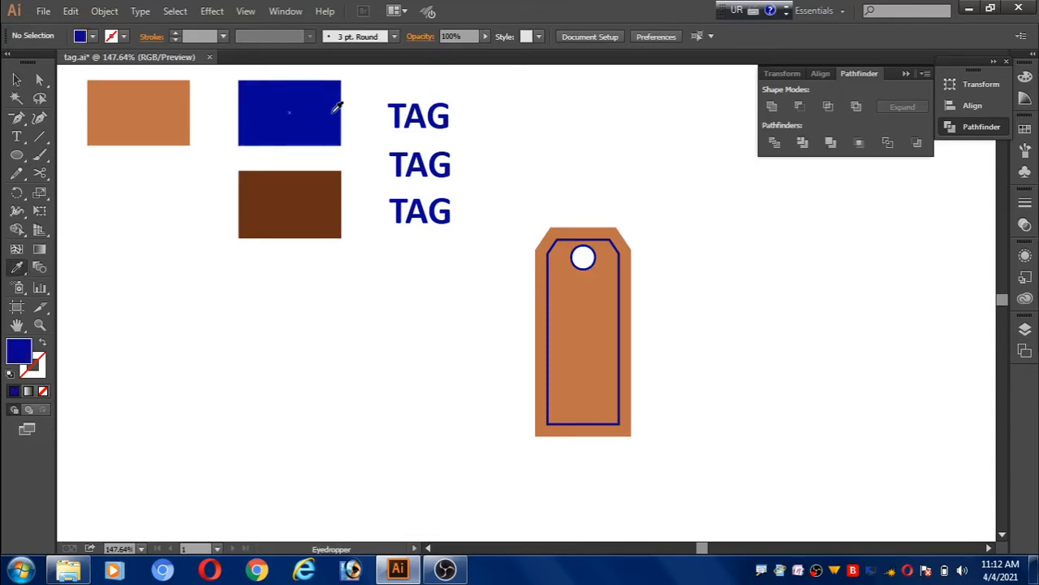
{"action": "left_click", "coordinate": [38, 159]}
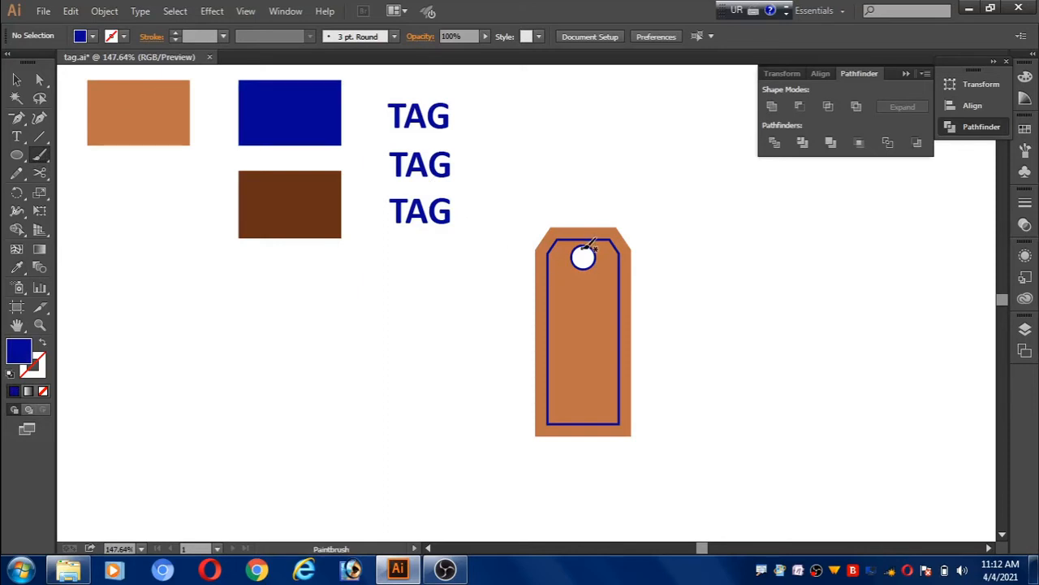
{"action": "mouse_move", "coordinate": [590, 246]}
{"action": "left_mouse_down"}
{"action": "mouse_move", "coordinate": [576, 213]}
{"action": "mouse_move", "coordinate": [622, 152]}
{"action": "mouse_move", "coordinate": [610, 136]}
{"action": "mouse_move", "coordinate": [562, 146]}
{"action": "mouse_move", "coordinate": [596, 228]}
{"action": "mouse_move", "coordinate": [591, 246]}
{"action": "left_mouse_up"}
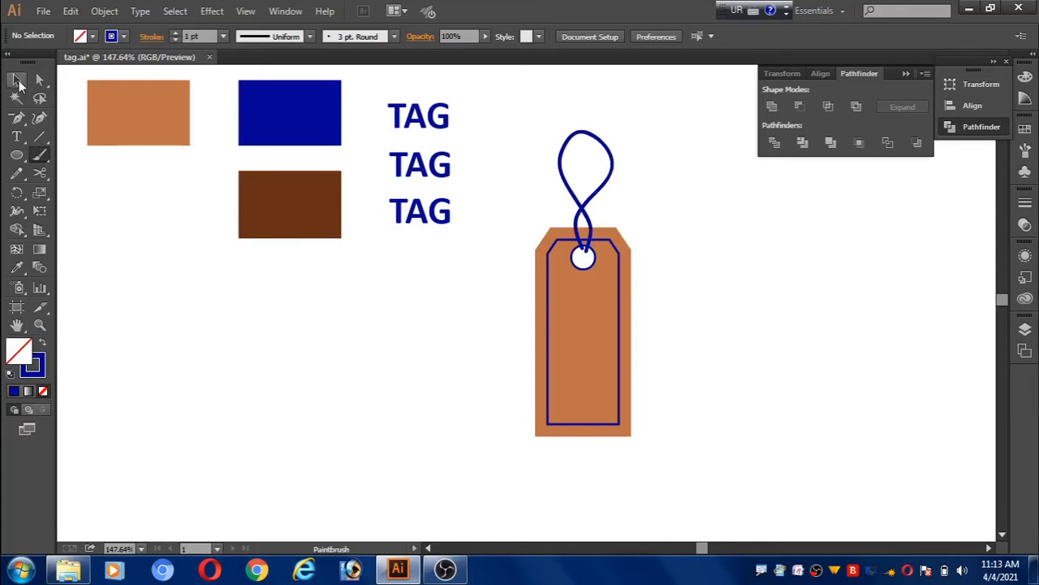
{"action": "left_click", "coordinate": [17, 81]}
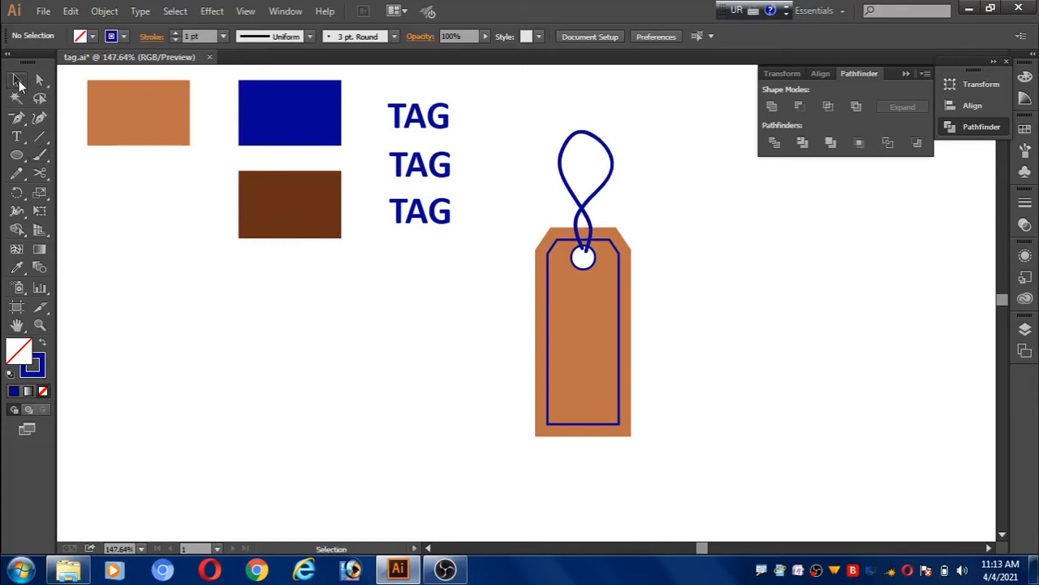
- Nudge the string's right end anchor point at the hole up by 2 px with Direct Selection
{"action": "left_click", "coordinate": [36, 326]}
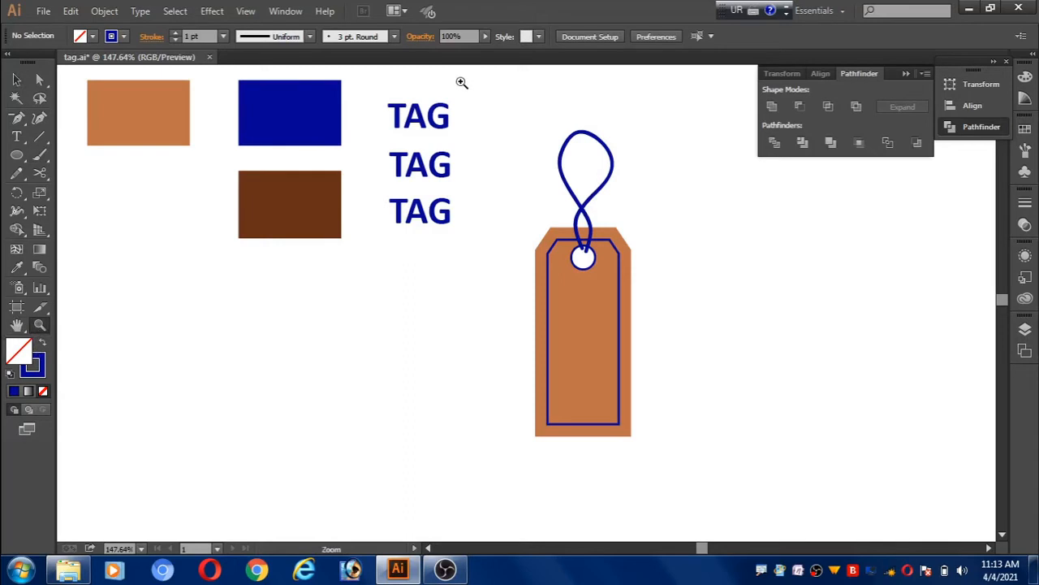
{"action": "left_click_drag", "start_coordinate": [78, 78], "coordinate": [654, 344]}
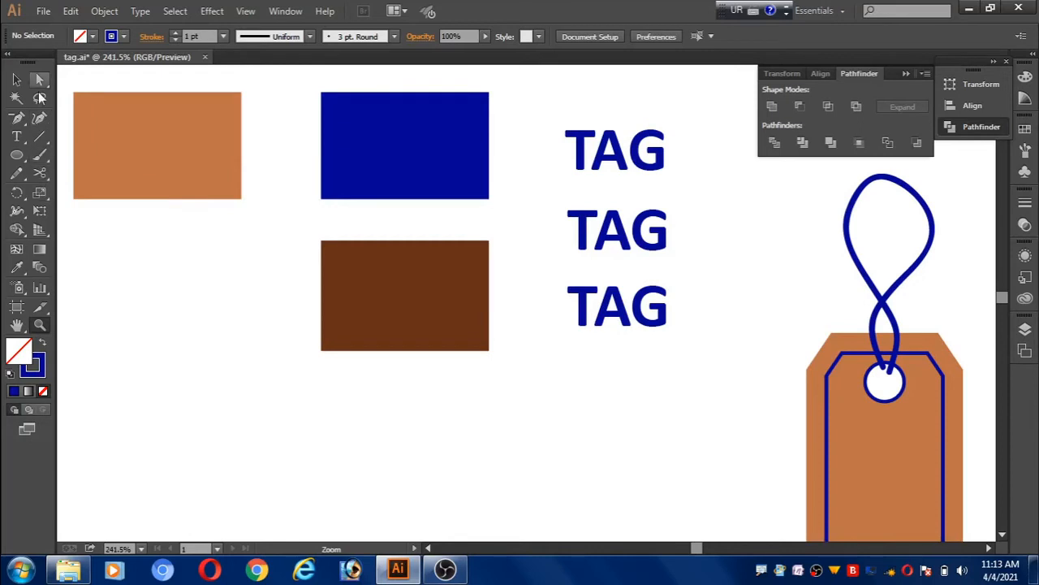
{"action": "left_click", "coordinate": [39, 81]}
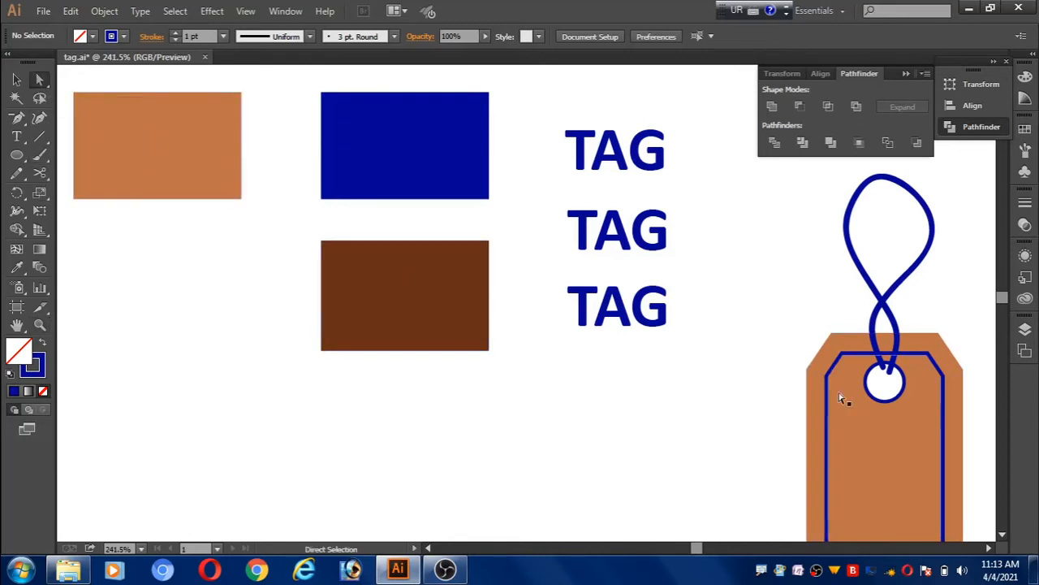
{"action": "left_click", "coordinate": [891, 390]}
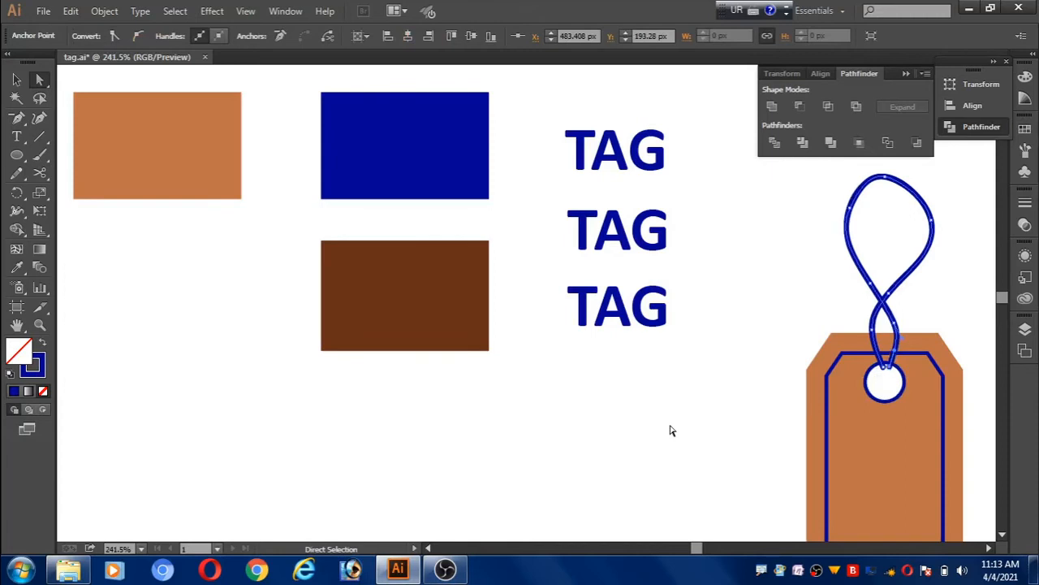
{"action": "key", "text": "Up"}
- Cut the string's left strand at the tag's top edge with Scissors and delete the piece leading into the hole
{"action": "left_click", "coordinate": [46, 172]}
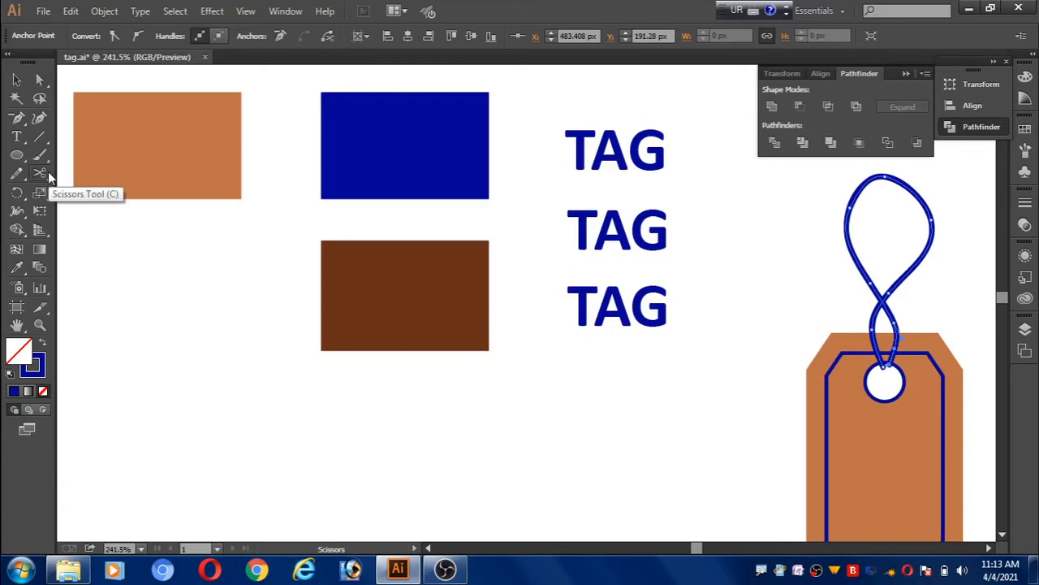
{"action": "left_click", "coordinate": [879, 333]}
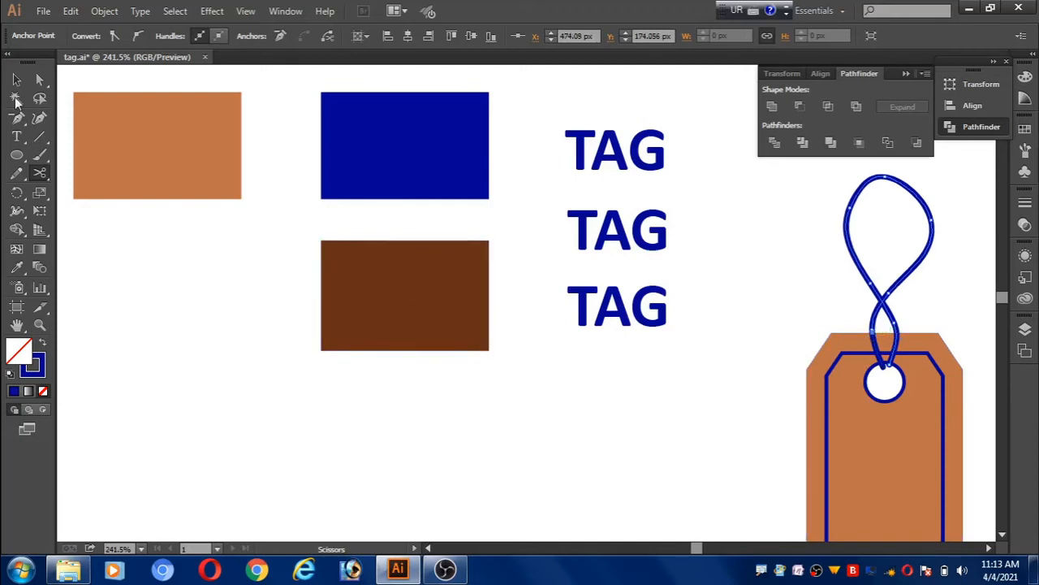
{"action": "left_click", "coordinate": [15, 80]}
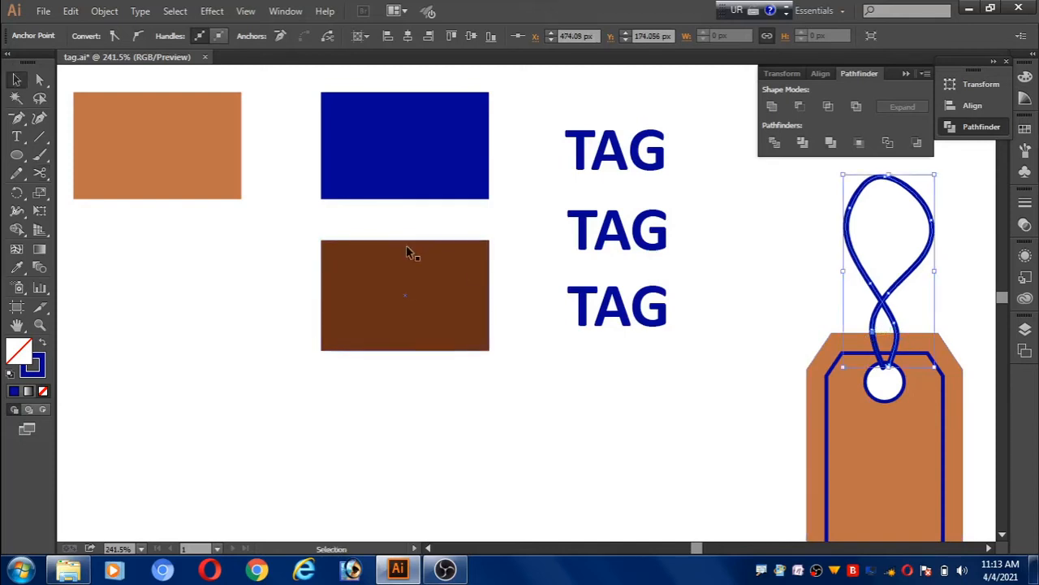
{"action": "left_click", "coordinate": [739, 398]}
{"action": "left_click_drag", "start_coordinate": [875, 345], "coordinate": [677, 415]}
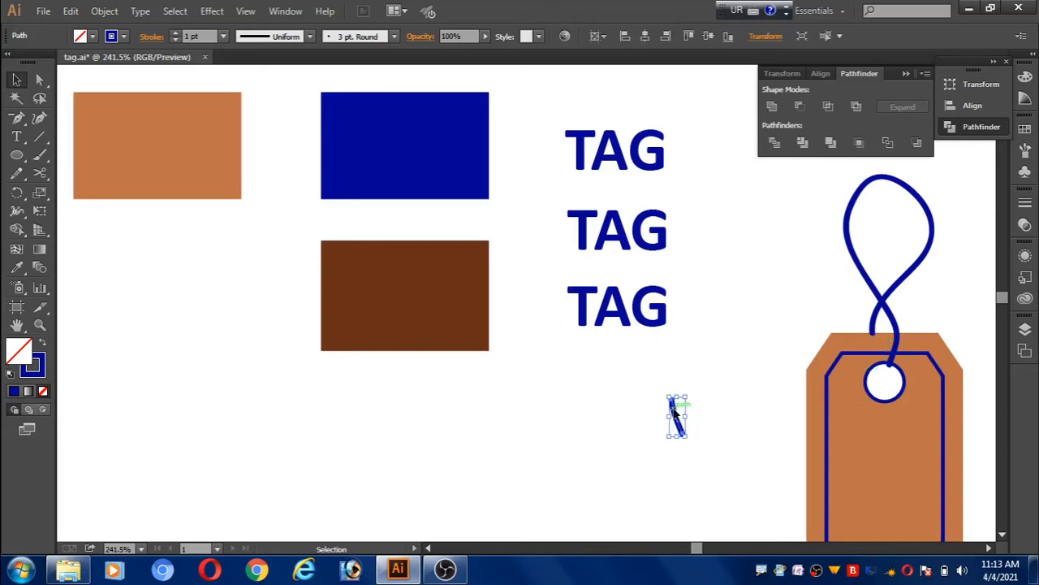
{"action": "key", "text": "Delete"}
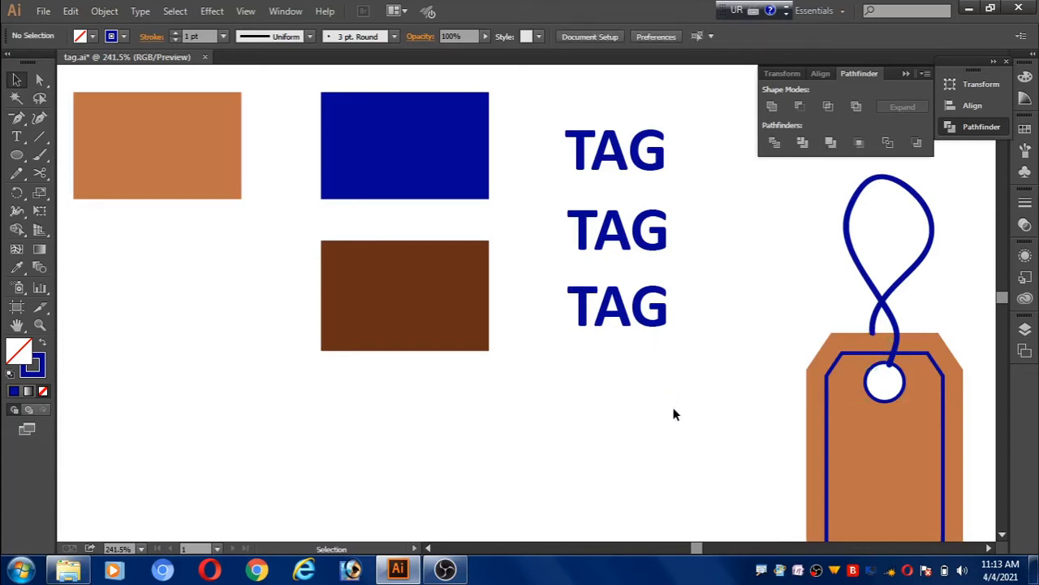
- Cut the left strand just below the string's crossing with Scissors and send the short lower piece to the back, behind the tag
{"action": "left_click", "coordinate": [41, 173]}
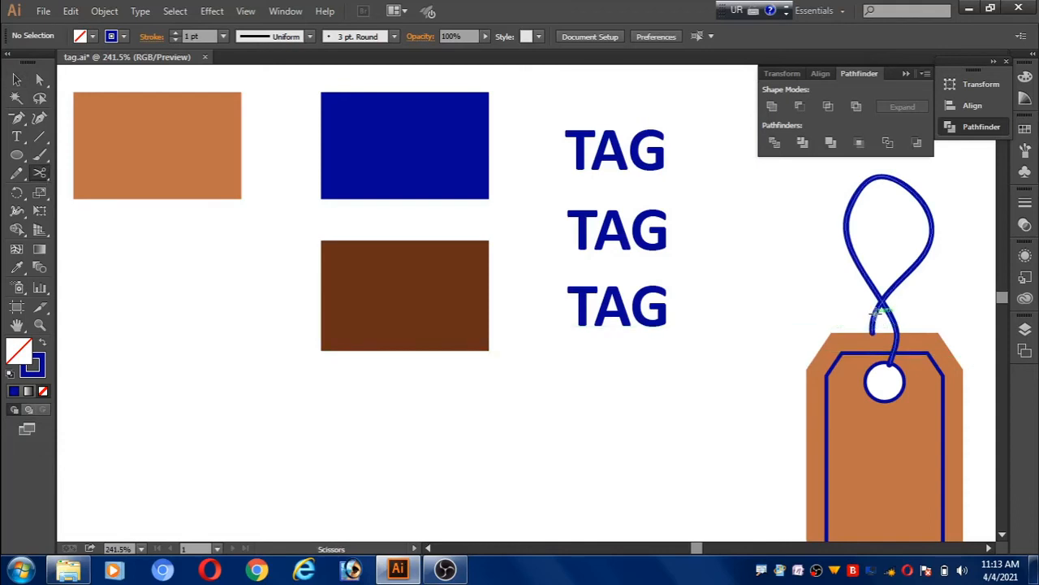
{"action": "left_click", "coordinate": [881, 300]}
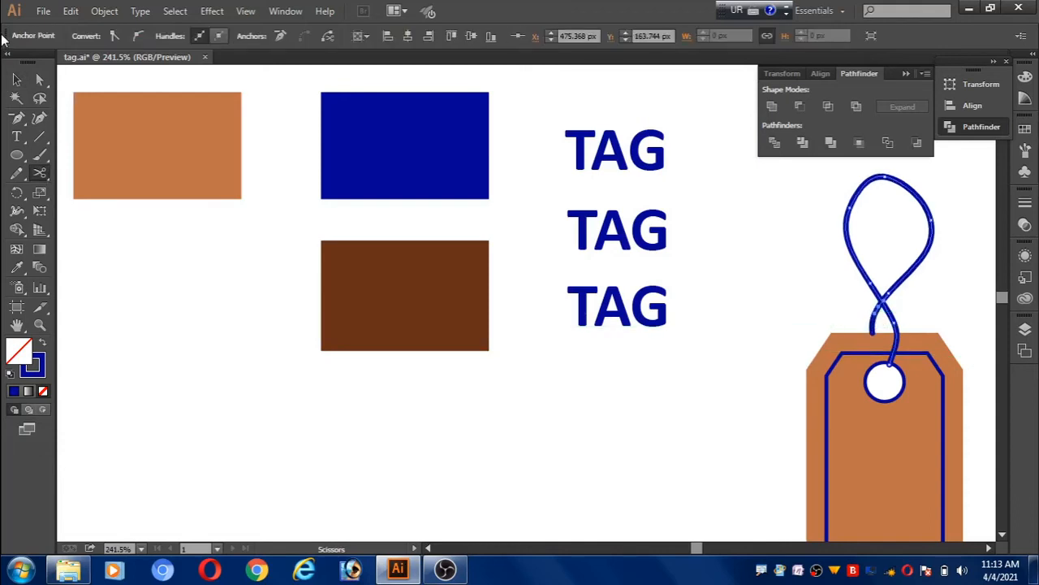
{"action": "left_click", "coordinate": [16, 79]}
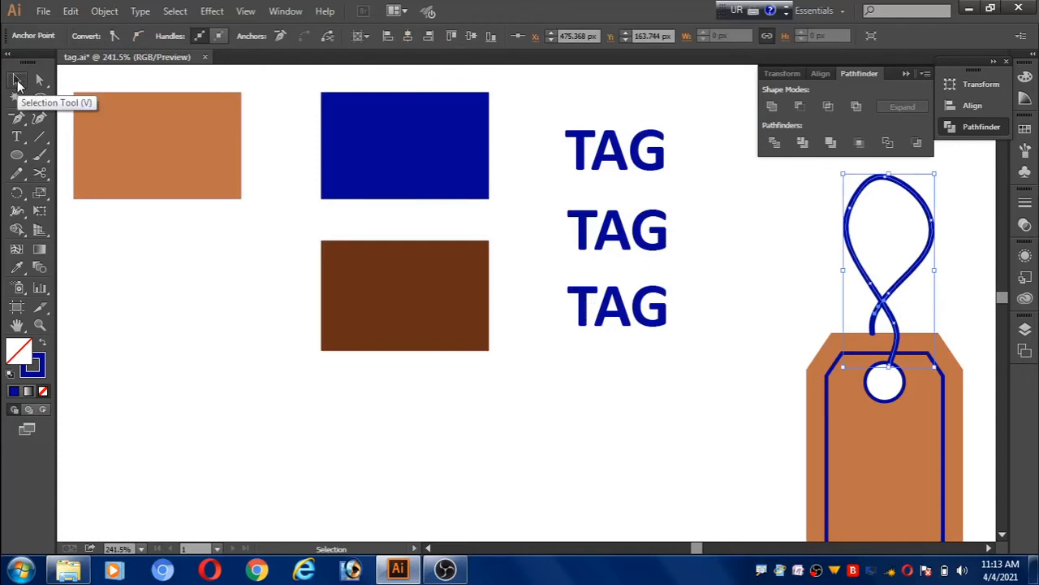
{"action": "left_click", "coordinate": [702, 448]}
{"action": "left_click", "coordinate": [874, 324]}
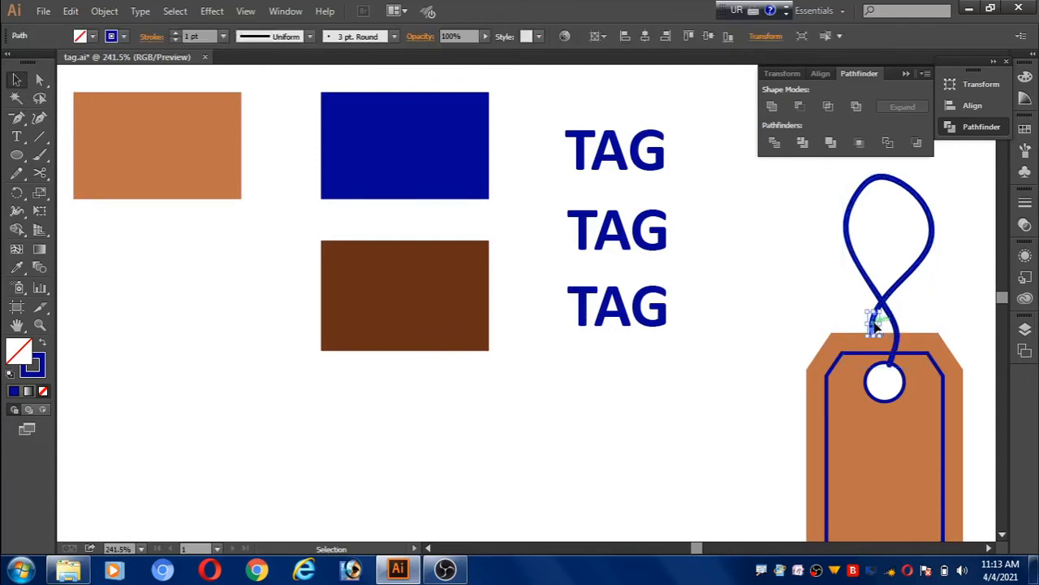
{"action": "right_click", "coordinate": [776, 286]}
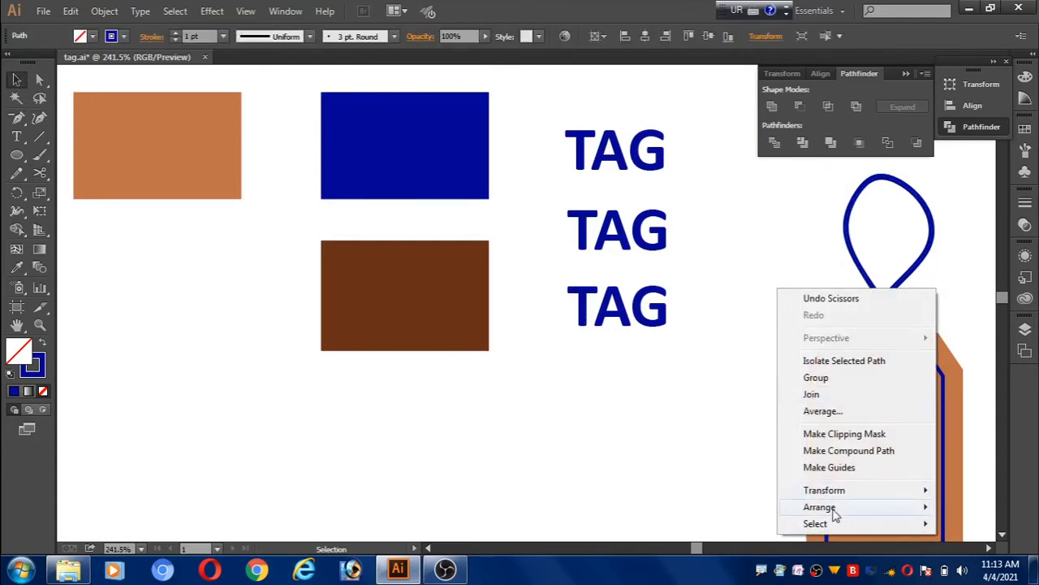
{"action": "mouse_move", "coordinate": [834, 511]}
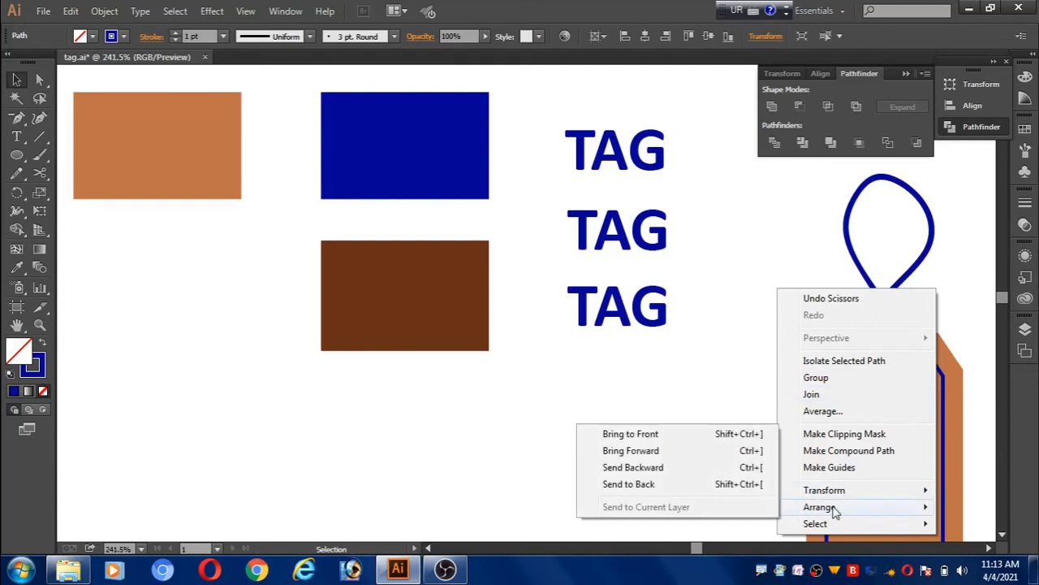
{"action": "left_click", "coordinate": [639, 483]}
{"action": "left_click", "coordinate": [676, 424]}
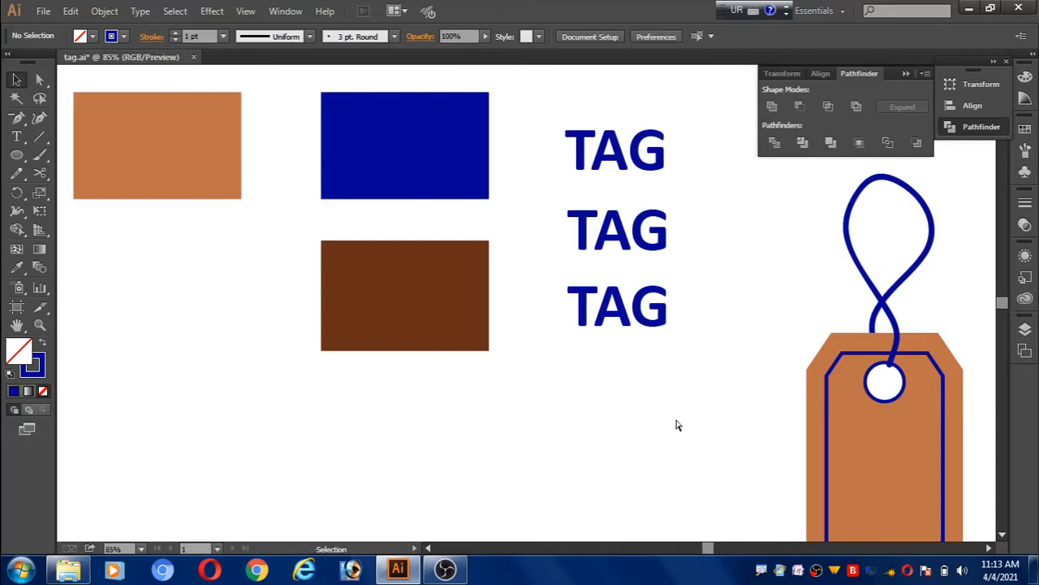
- Move the whole tag with its string to the middle of the artboard and enlarge it proportionally to about 138 × 440 px
{"action": "key", "text": "ctrl+0"}
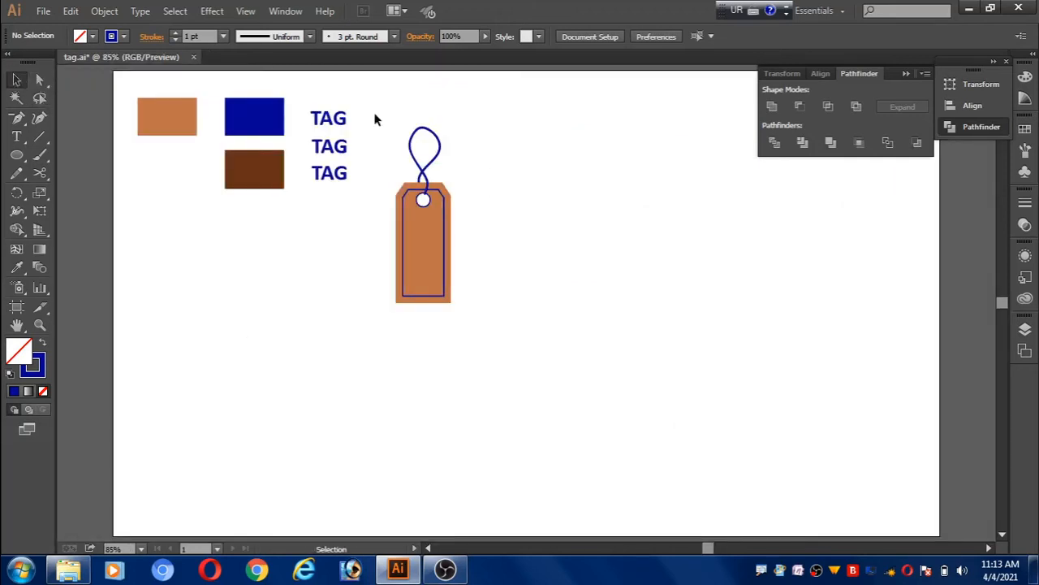
{"action": "left_click_drag", "start_coordinate": [376, 116], "coordinate": [489, 327]}
{"action": "left_click_drag", "start_coordinate": [429, 252], "coordinate": [541, 328]}
{"action": "left_click_drag", "start_coordinate": [567, 389], "coordinate": [604, 441]}
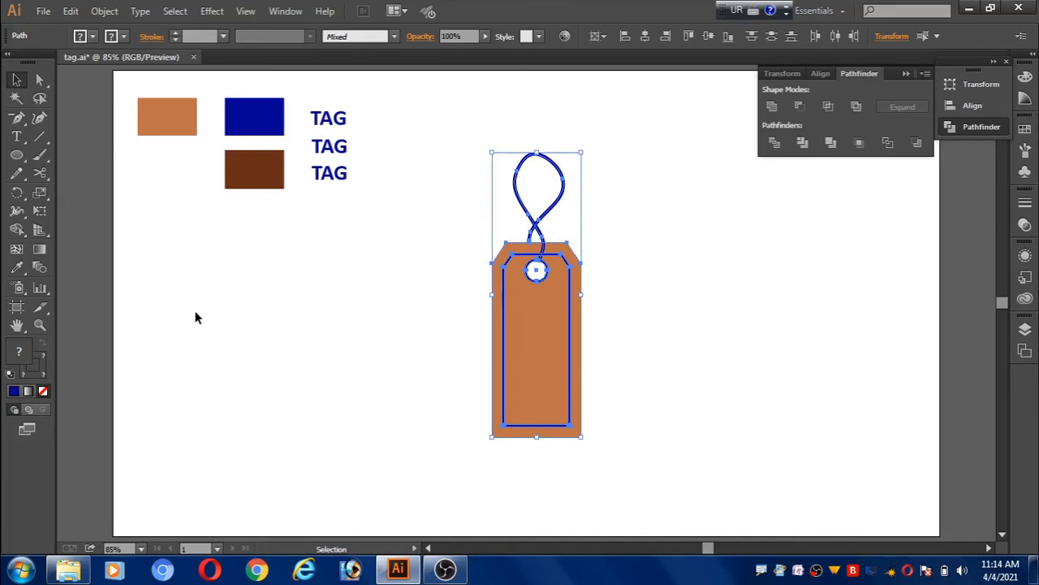
{"action": "left_click", "coordinate": [360, 290]}
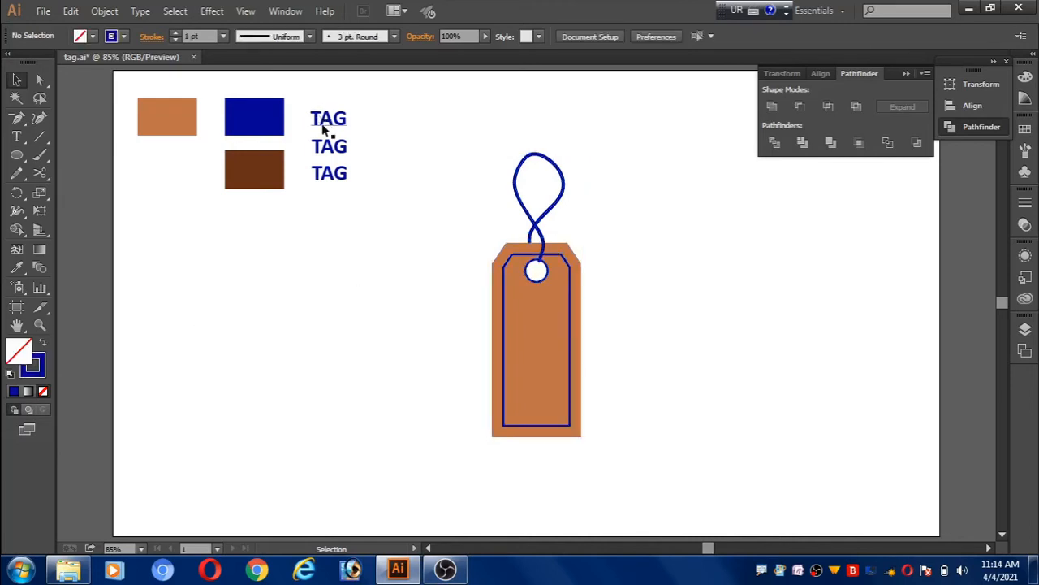
- Place the group of three TAG words on the tag below the hole and bring it to the front
{"action": "left_click", "coordinate": [323, 132]}
{"action": "left_click_drag", "start_coordinate": [323, 130], "coordinate": [531, 324]}
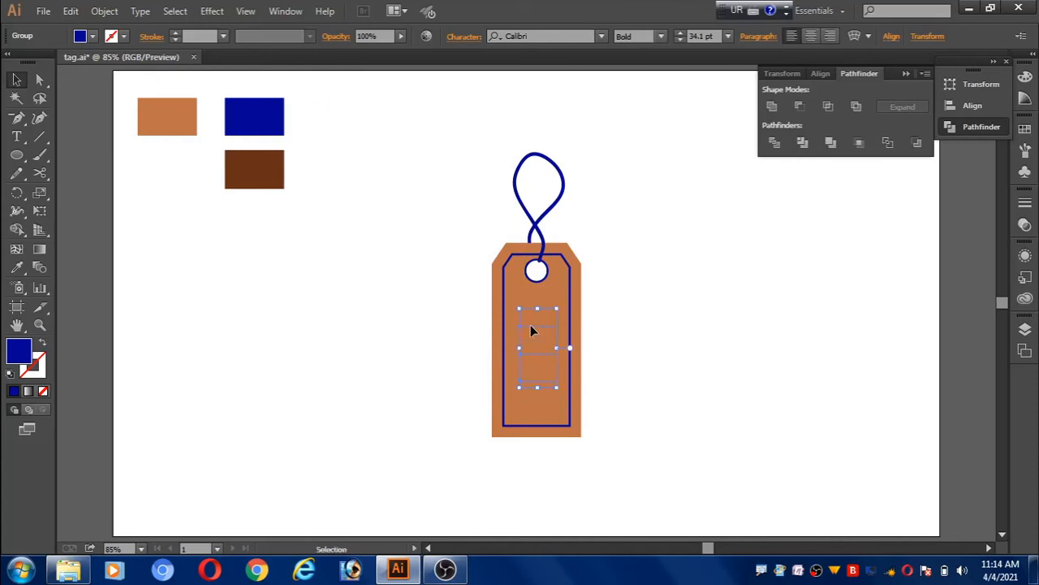
{"action": "right_click", "coordinate": [531, 326]}
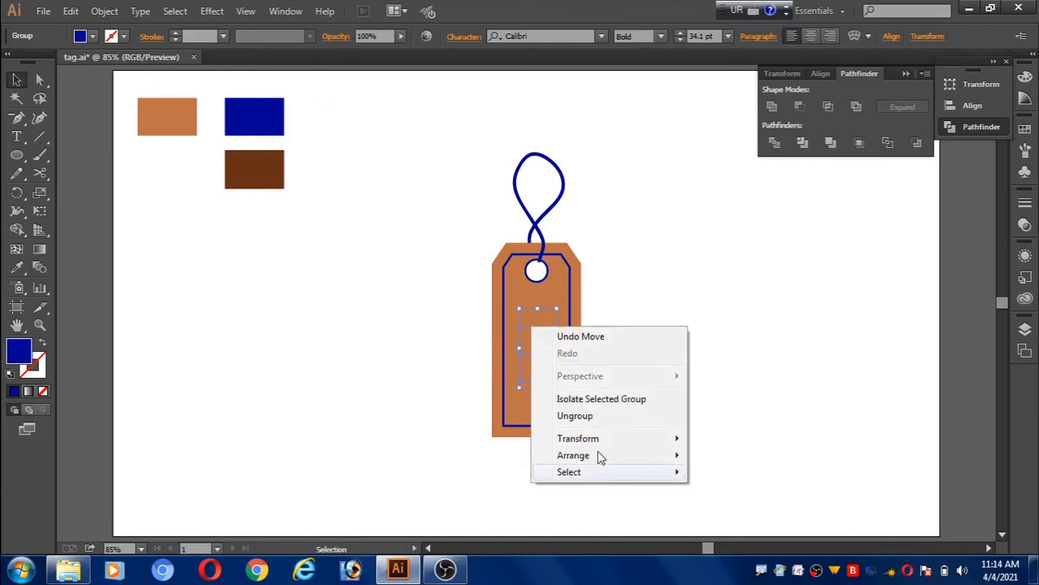
{"action": "mouse_move", "coordinate": [606, 458]}
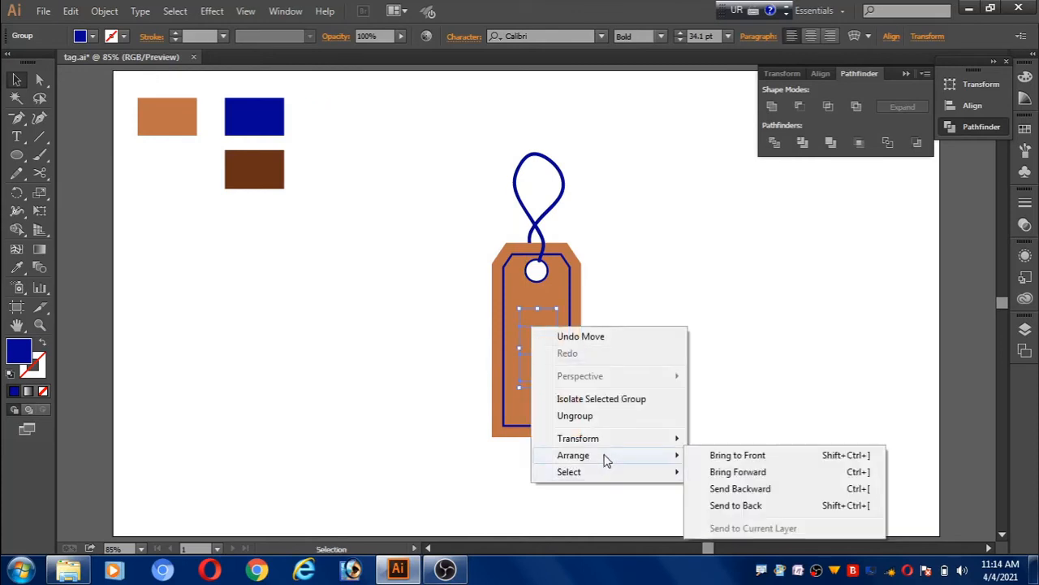
{"action": "left_click", "coordinate": [761, 456]}
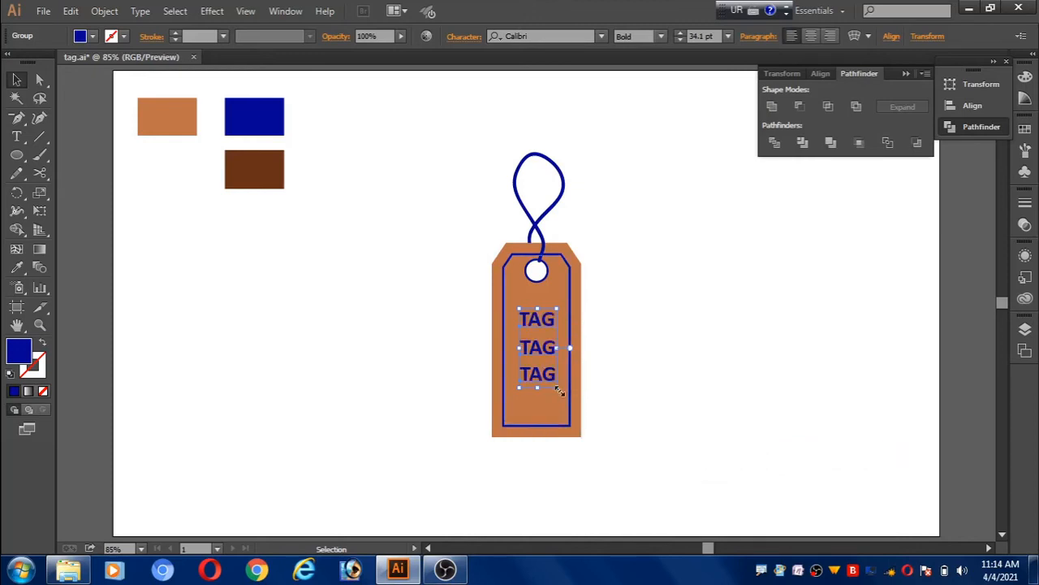
- Enlarge the TAG text group proportionally to about 54.6 pt and nudge it left and down to centre it inside the inner border
{"action": "left_click_drag", "start_coordinate": [558, 390], "coordinate": [575, 409]}
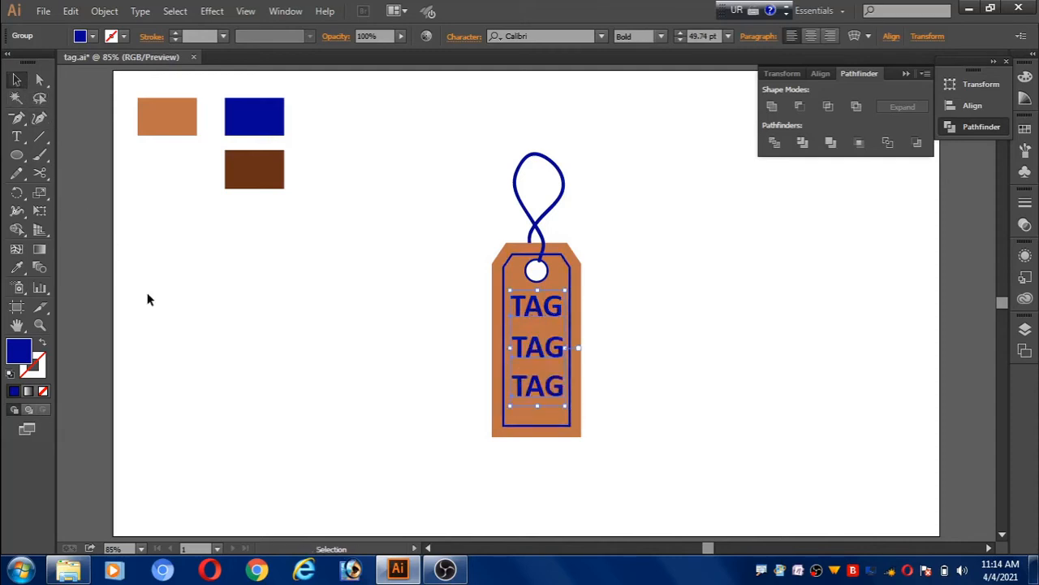
{"action": "key", "text": "Left"}
{"action": "key", "text": "Left"}
{"action": "key", "text": "Left"}
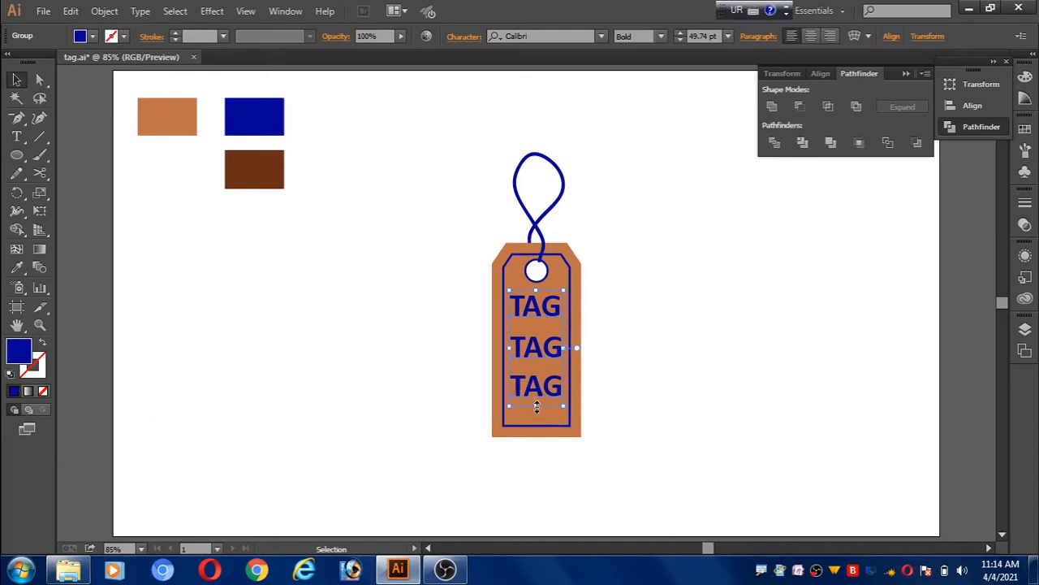
{"action": "left_click_drag", "start_coordinate": [536, 406], "coordinate": [537, 421]}
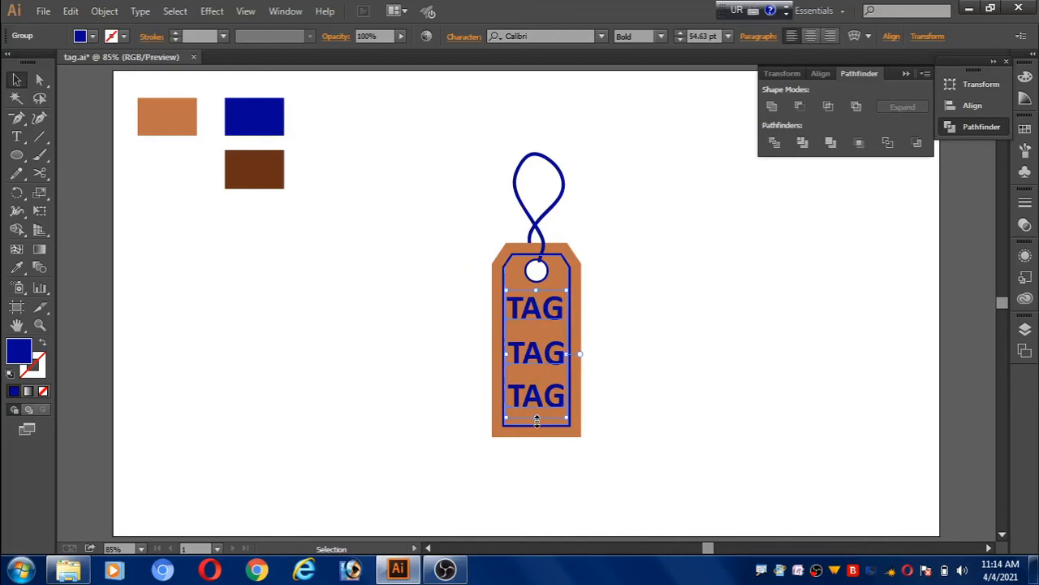
{"action": "key", "text": "Down"}
{"action": "key", "text": "Down"}
{"action": "key", "text": "Down"}
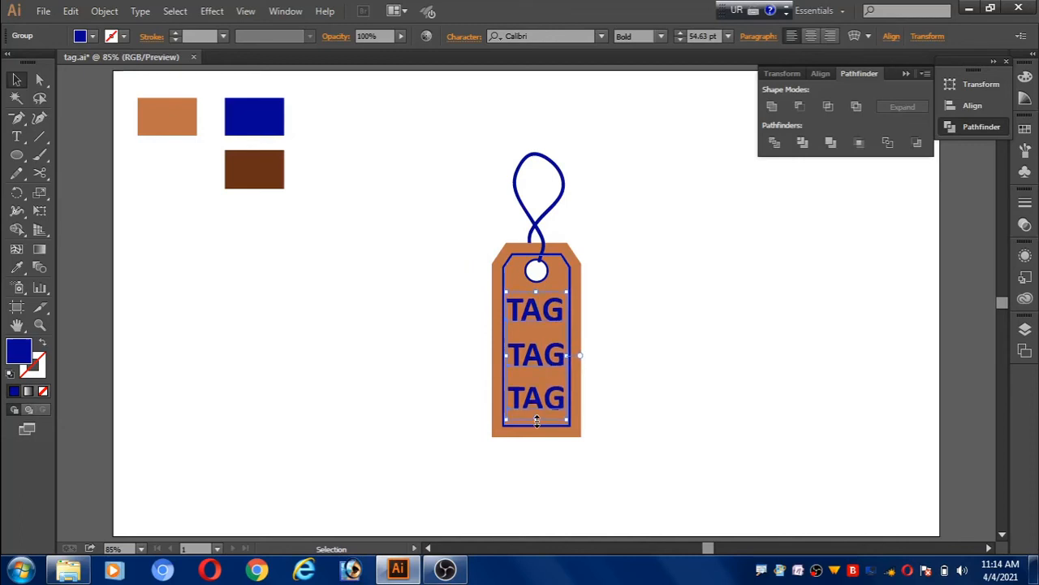
{"action": "left_click", "coordinate": [390, 373]}
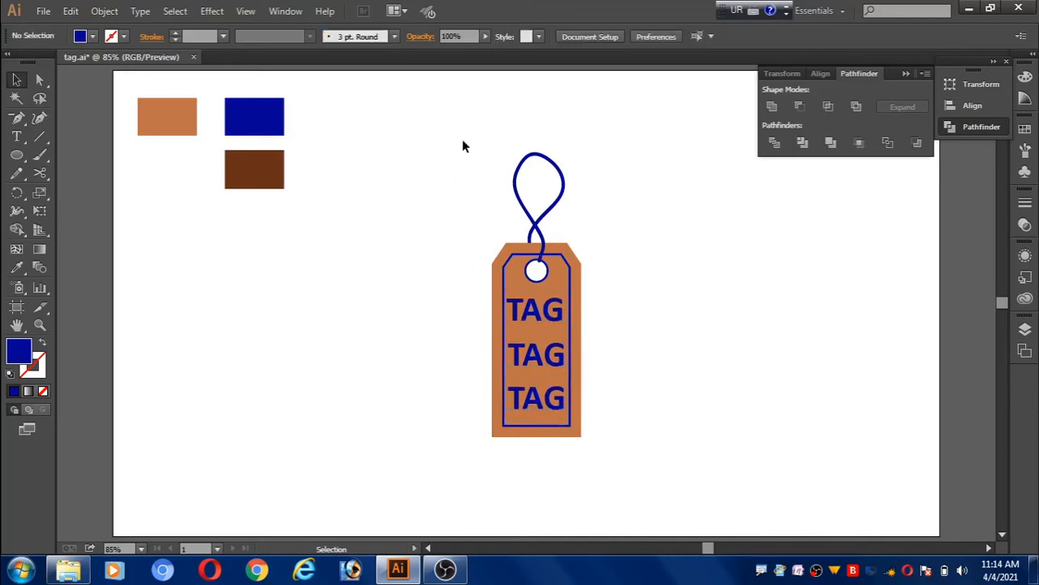
- Group the tag, its string and the TAG text into one object
{"action": "left_click_drag", "start_coordinate": [463, 142], "coordinate": [595, 455]}
{"action": "right_click", "coordinate": [550, 189]}
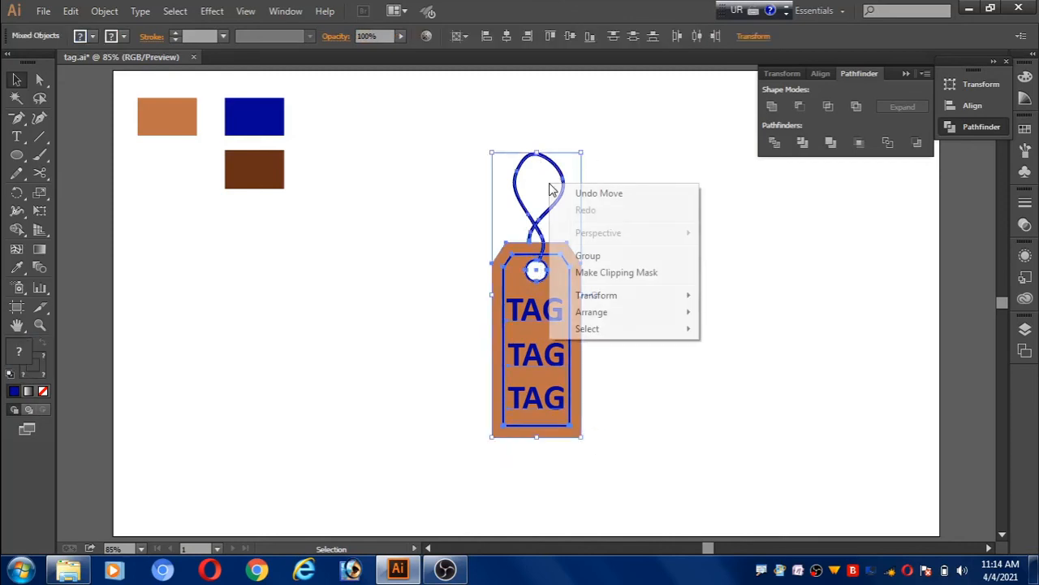
{"action": "left_click", "coordinate": [593, 255]}
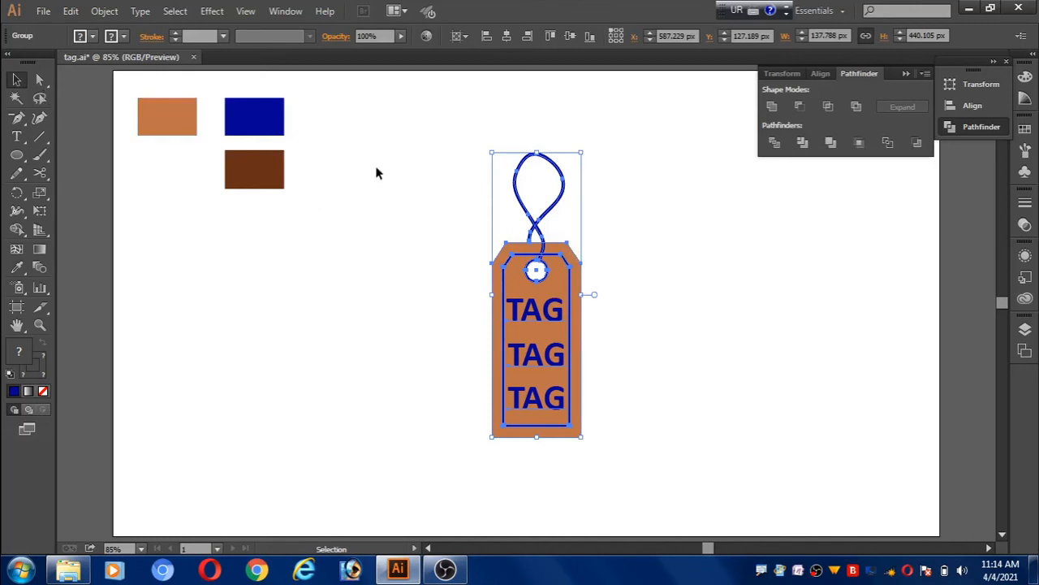
- Paste a copy of the grouped tag in back of the original and rotate it slightly counter-clockwise so it fans out behind
{"action": "left_click", "coordinate": [72, 11]}
{"action": "left_click", "coordinate": [98, 86]}
{"action": "left_click", "coordinate": [72, 11]}
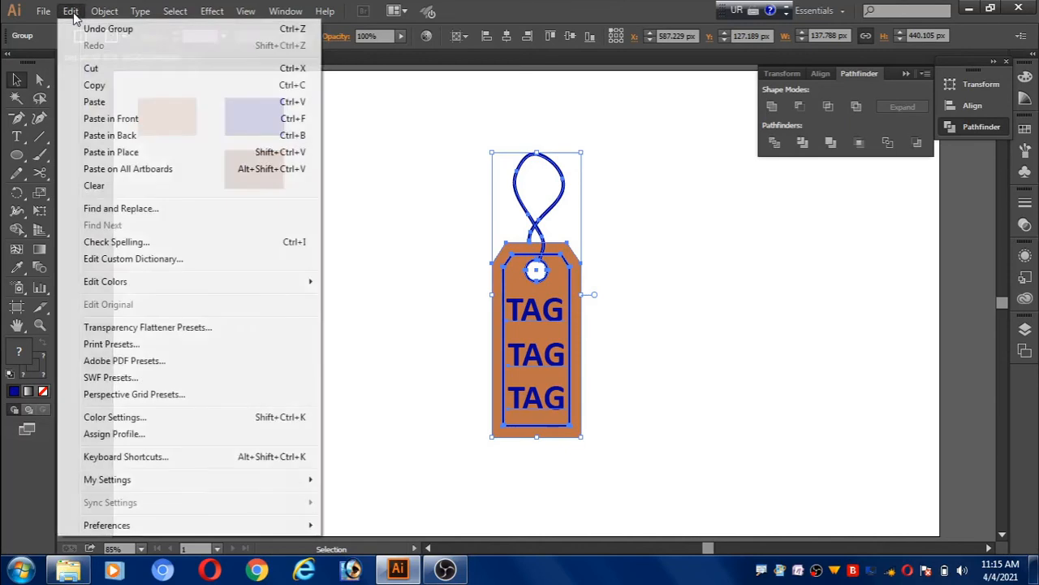
{"action": "left_click", "coordinate": [120, 136]}
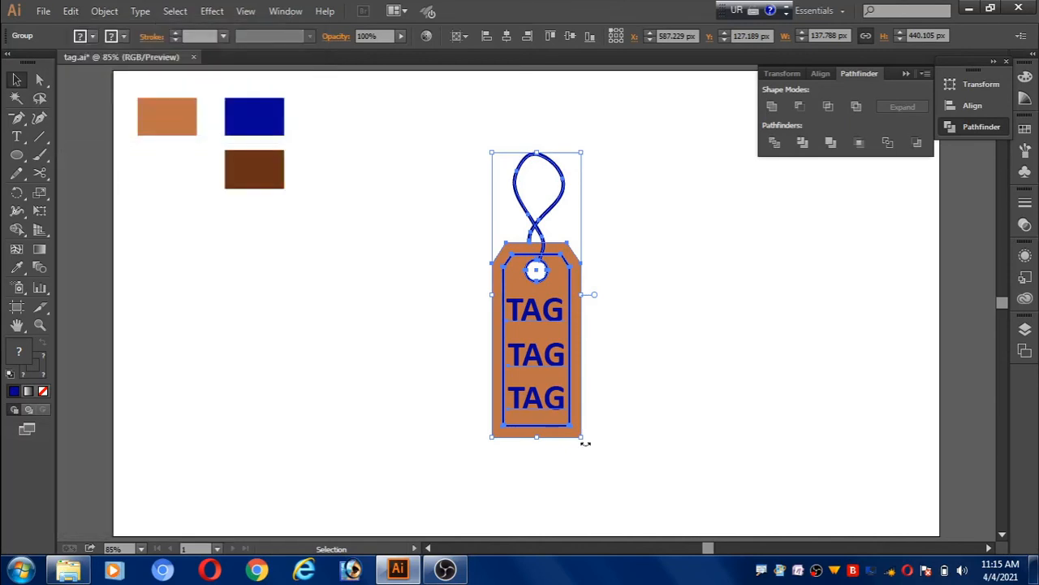
{"action": "left_click_drag", "start_coordinate": [586, 443], "coordinate": [609, 426]}
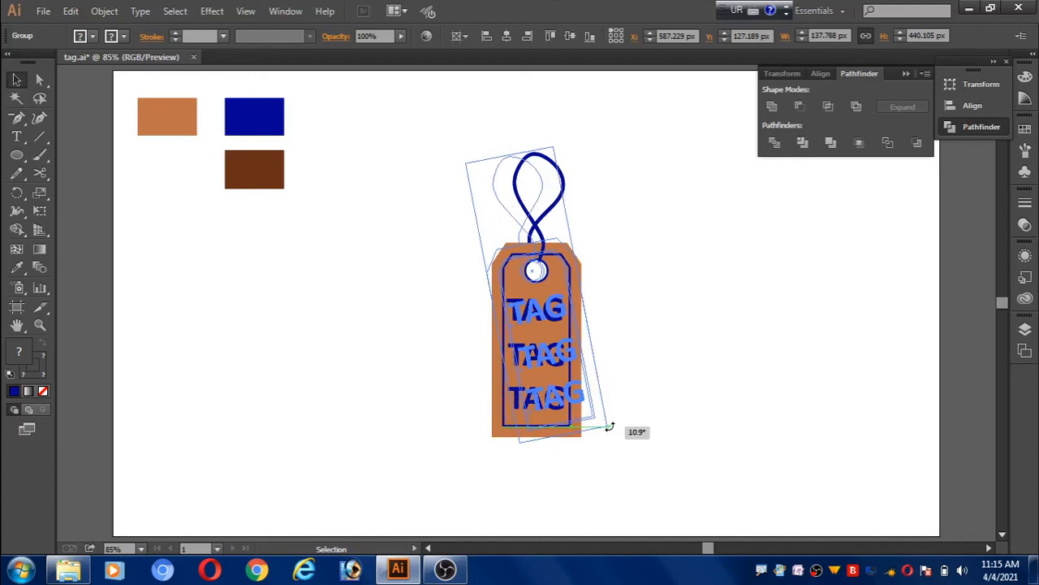
{"action": "left_click_drag", "start_coordinate": [610, 426], "coordinate": [614, 434]}
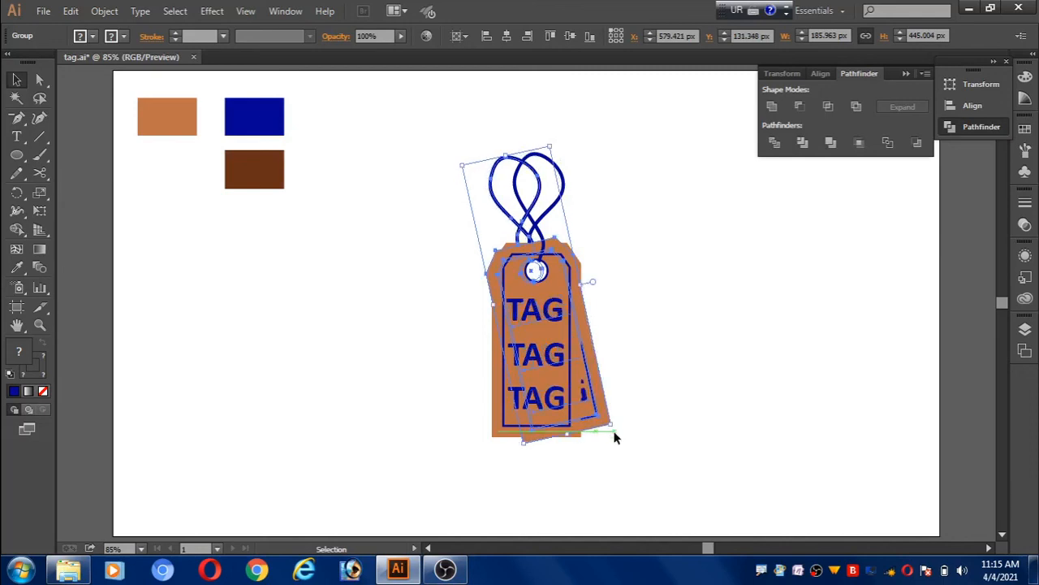
{"action": "left_click", "coordinate": [376, 441]}
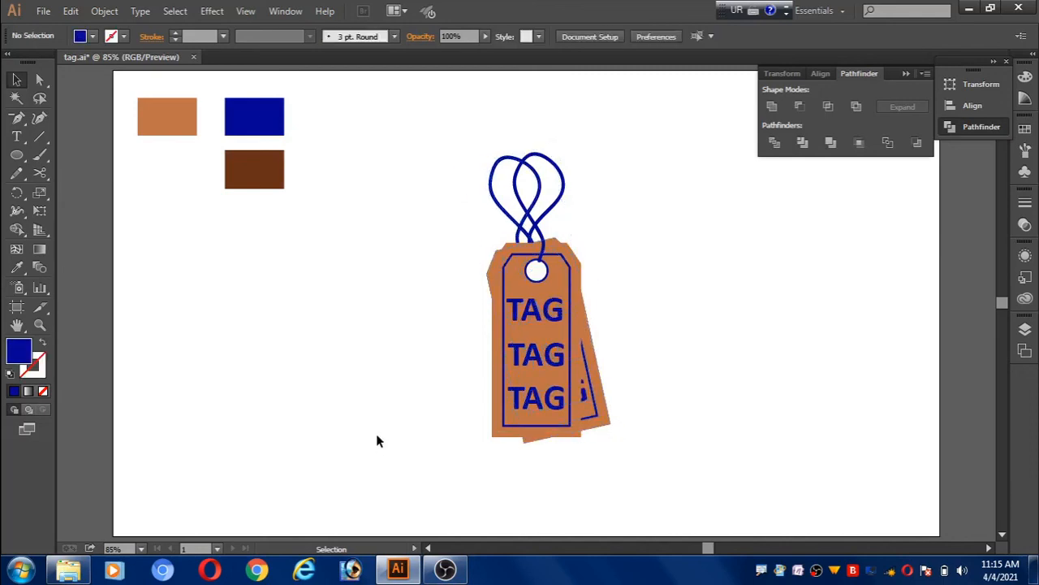